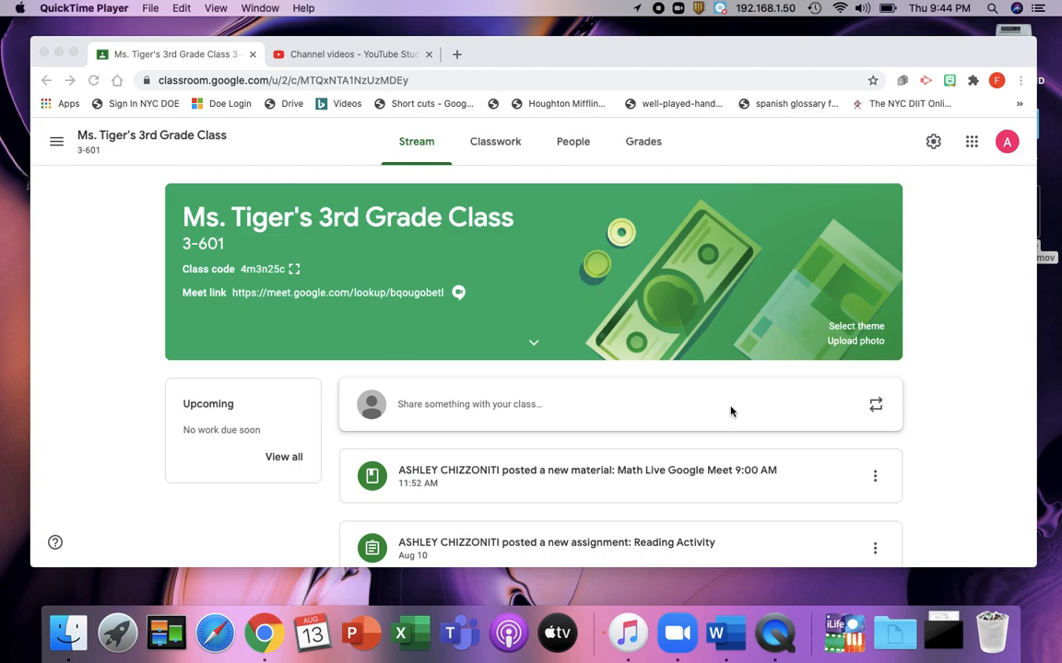
Step: Open Jamboard from the Google apps launcher
click(972, 143)
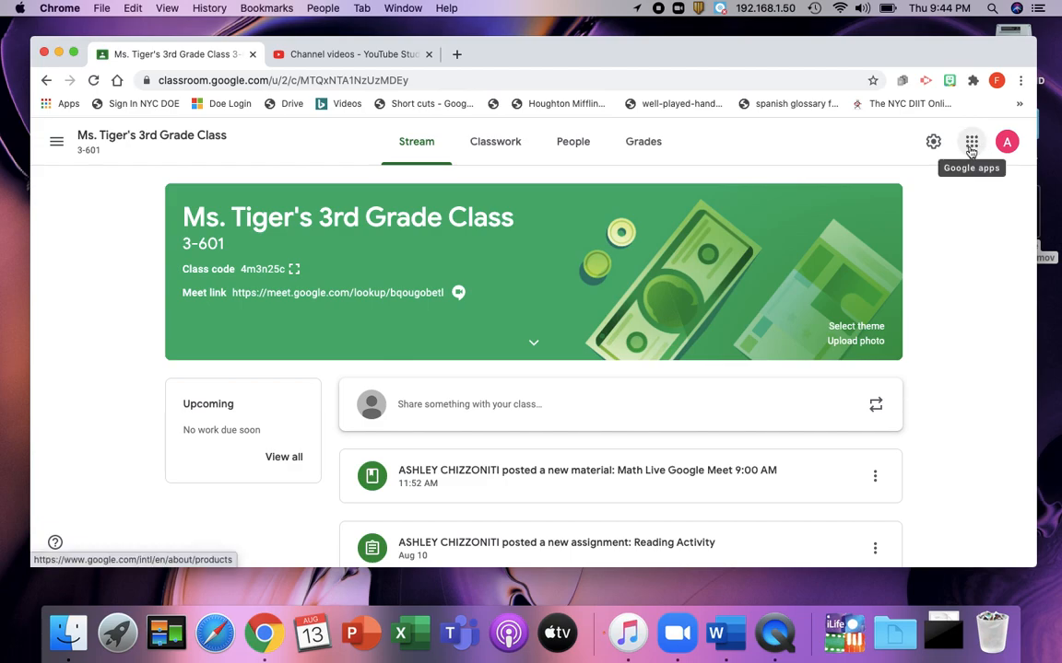
click(971, 144)
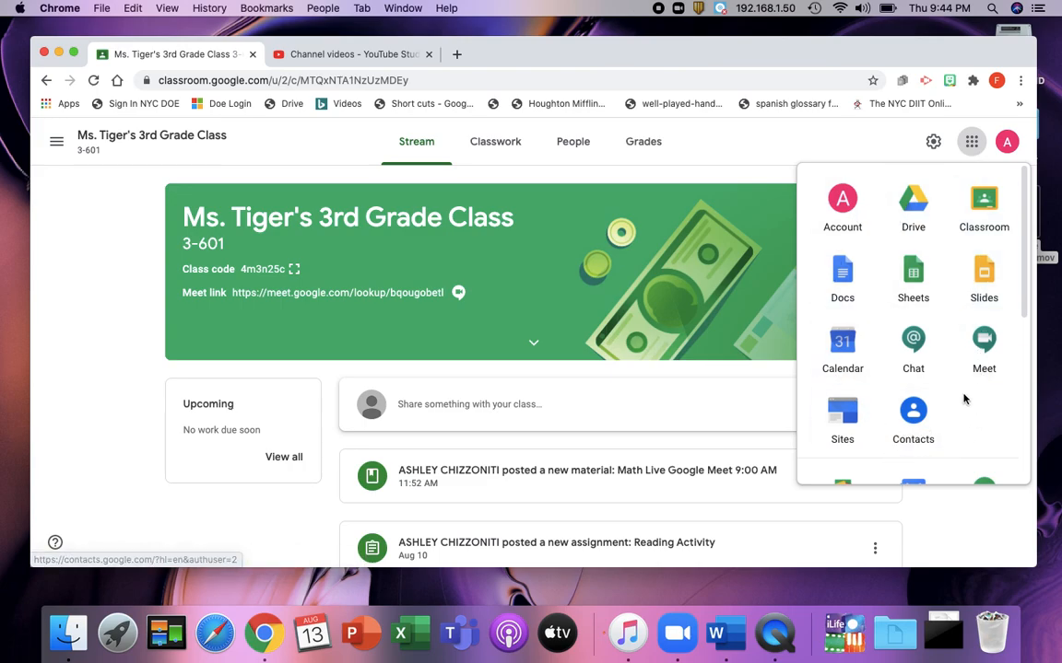
scroll(964, 398, down, 5)
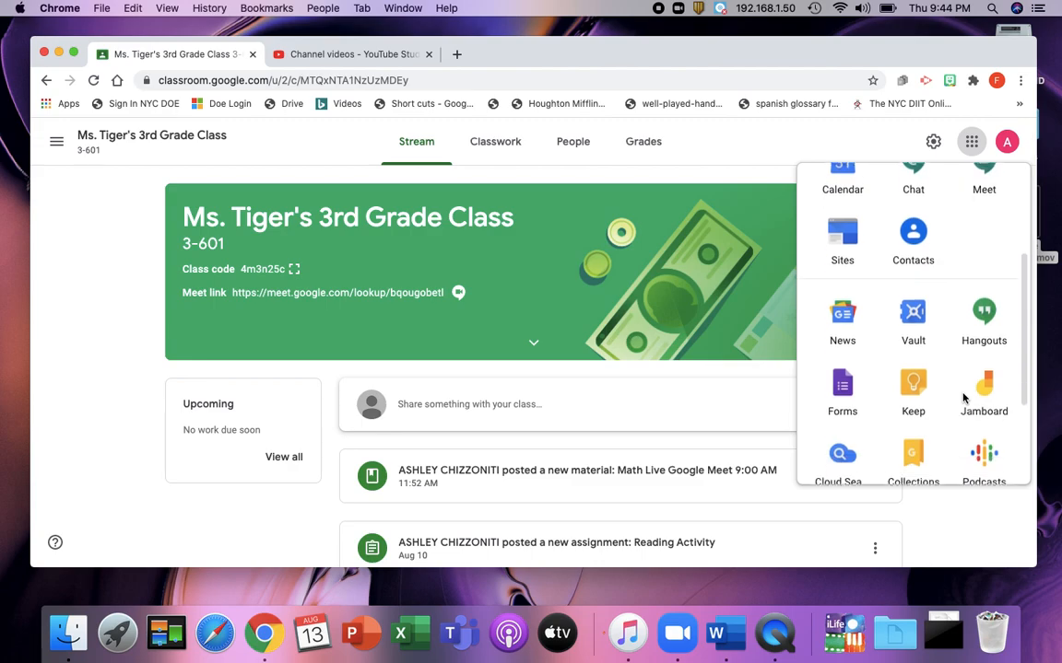
scroll(963, 398, down, 3)
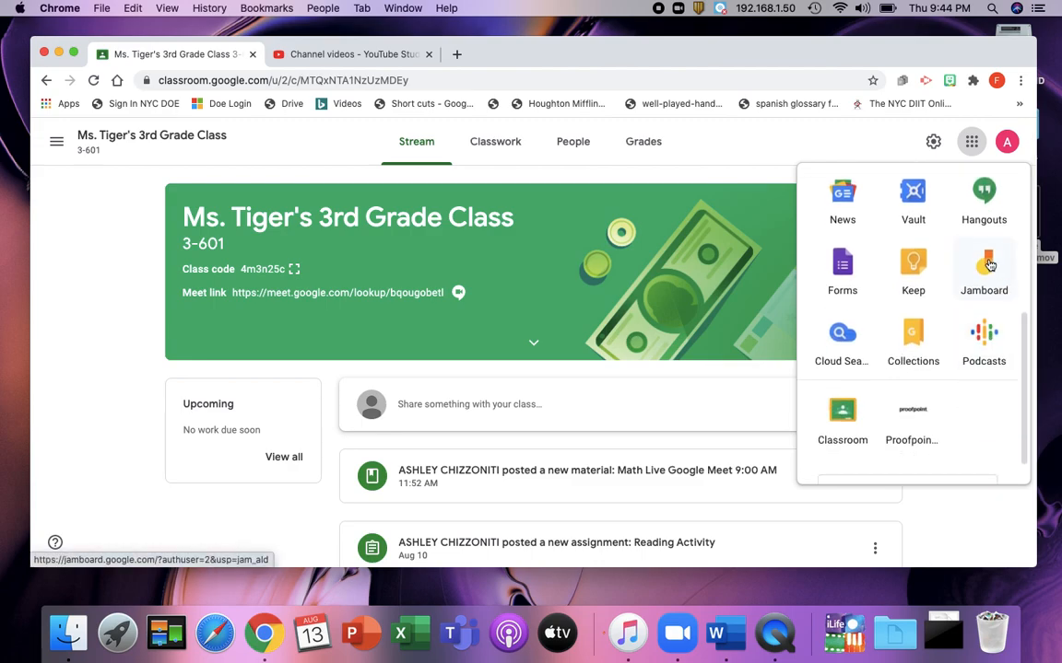
click(989, 265)
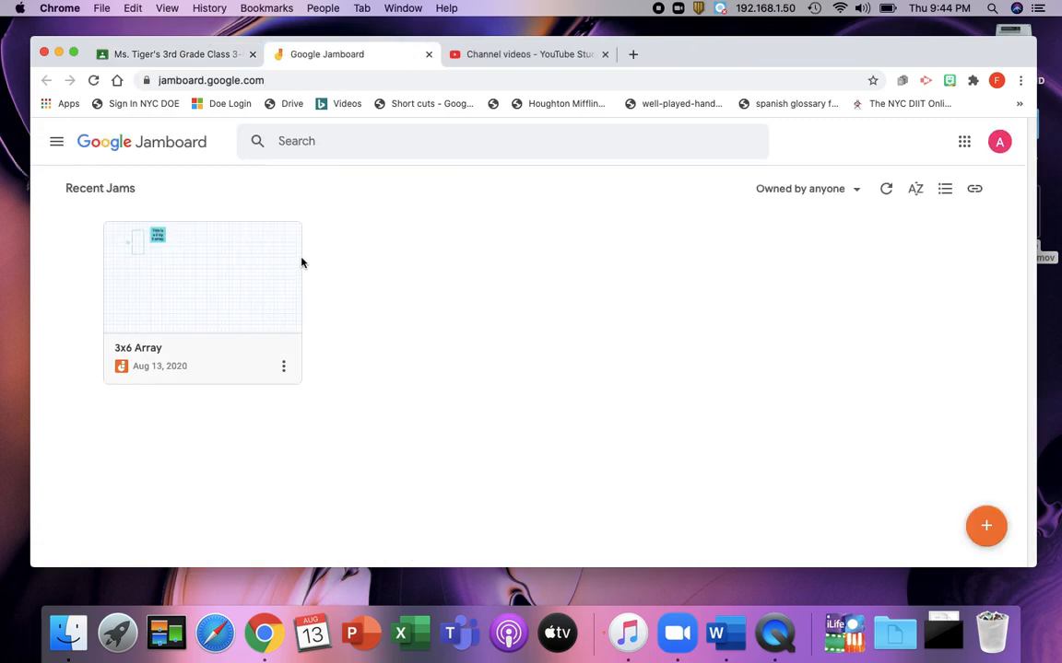
Step: Create a new jam and apply the dotted background to its frame
click(986, 531)
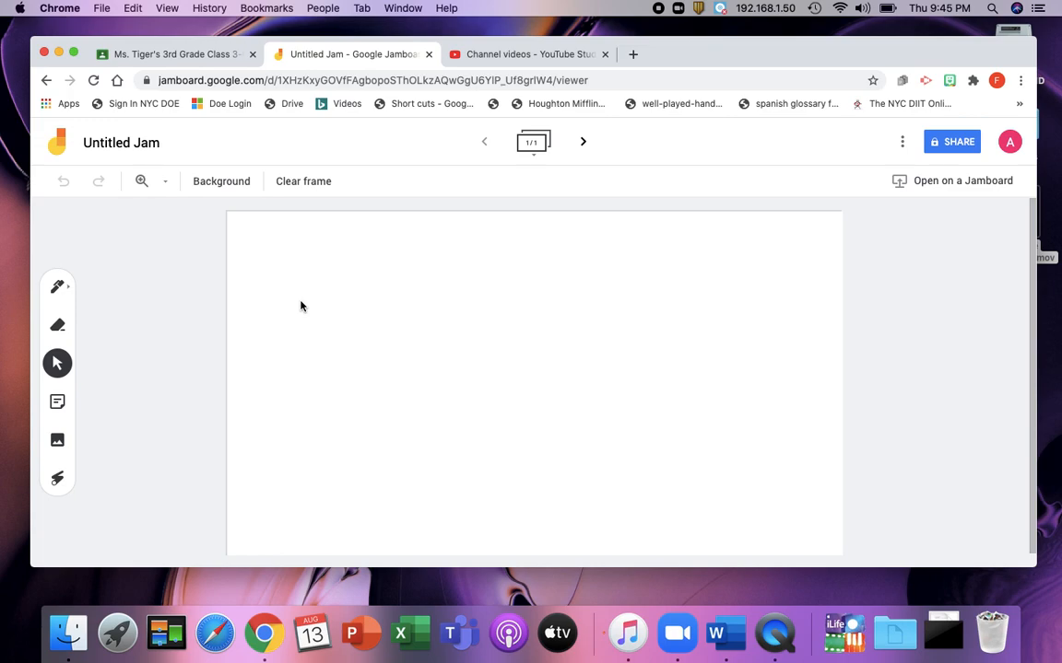
click(226, 183)
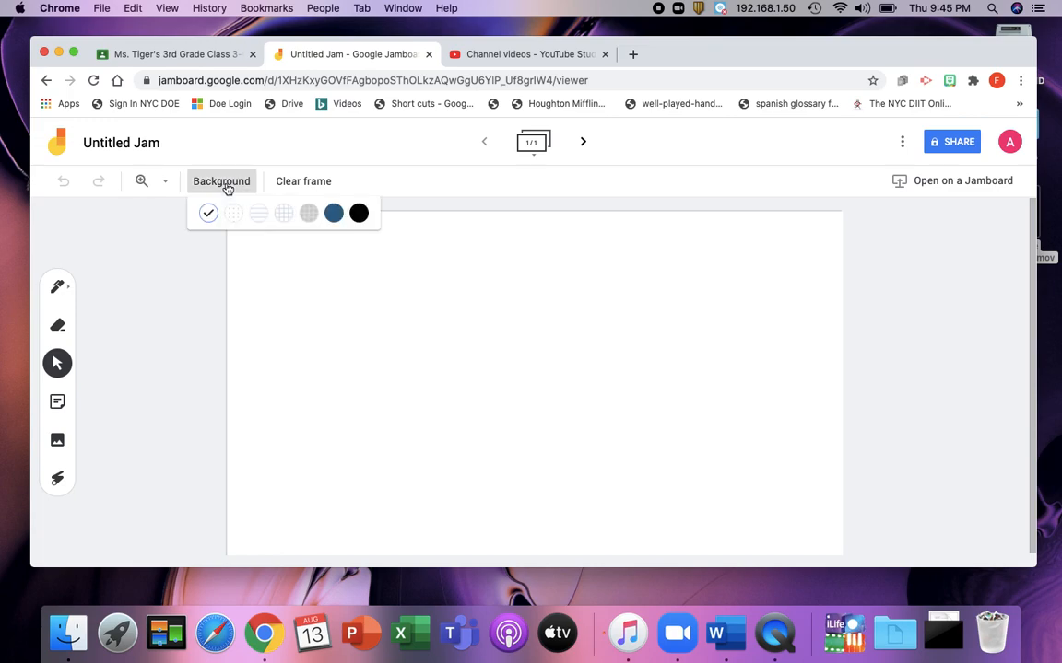
click(235, 213)
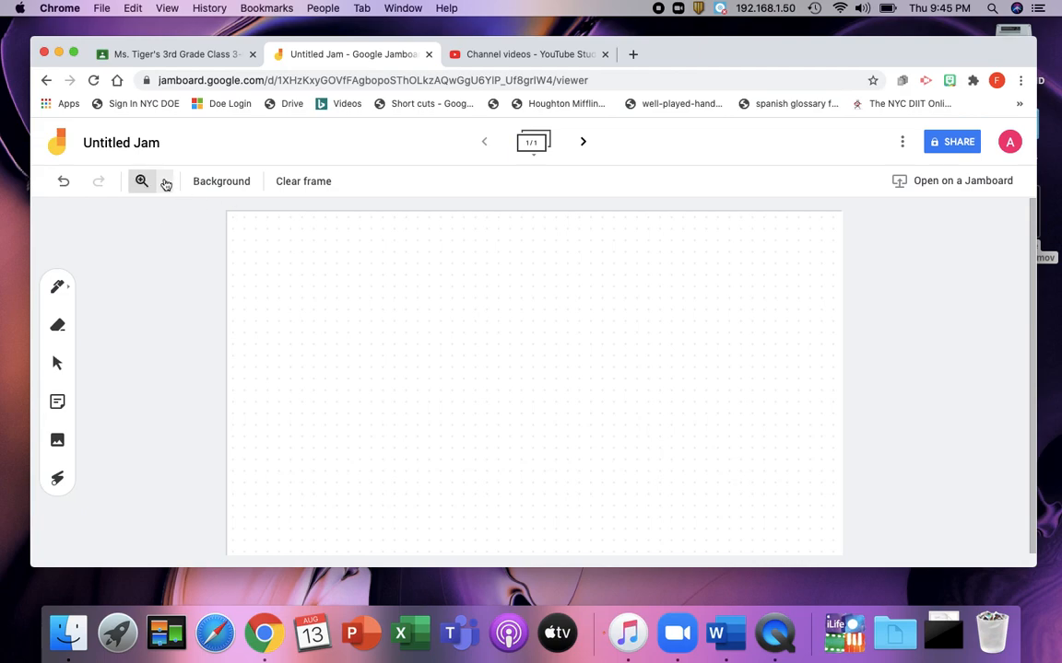
Step: Try the lined, squares, dark grid, blue and black backgrounds in turn, finishing with the squares grid
click(166, 182)
click(198, 278)
click(220, 181)
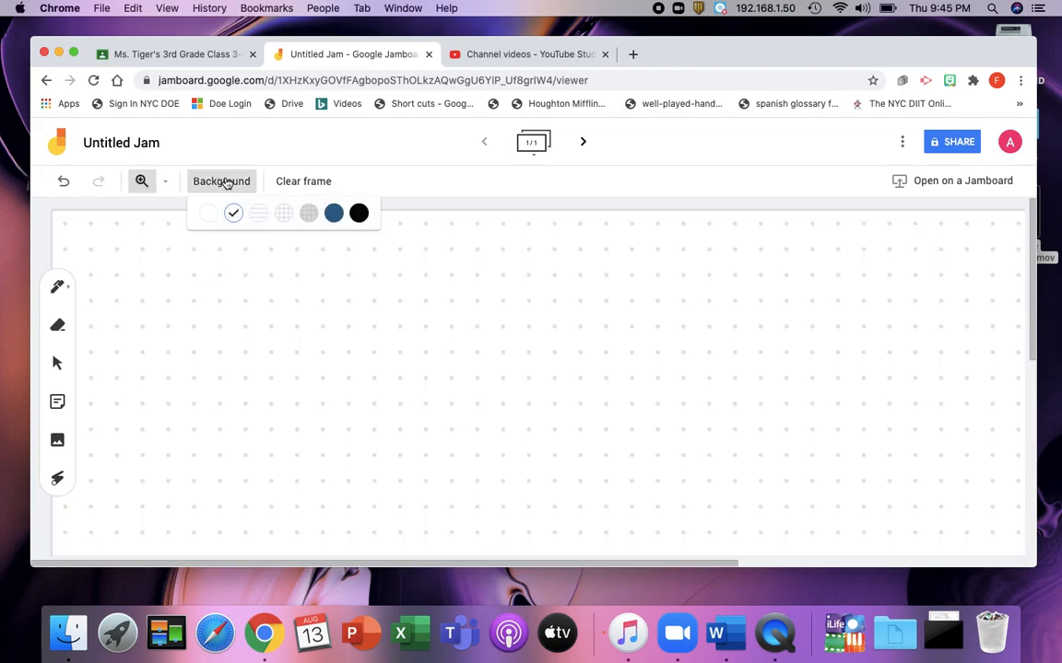
click(258, 212)
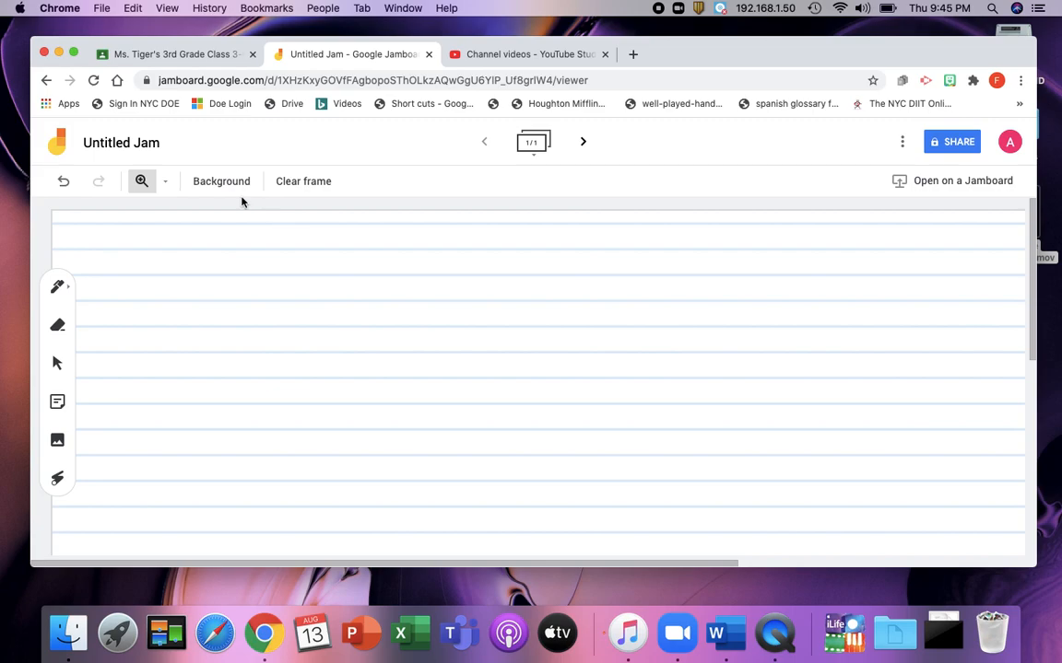
click(230, 187)
click(283, 213)
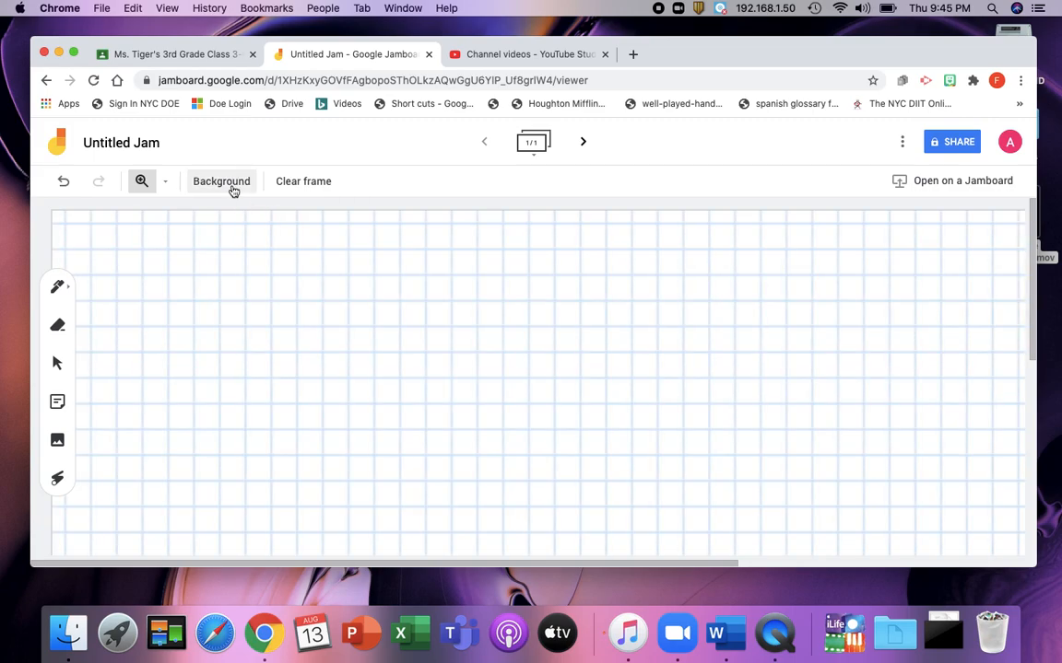
click(230, 187)
click(308, 212)
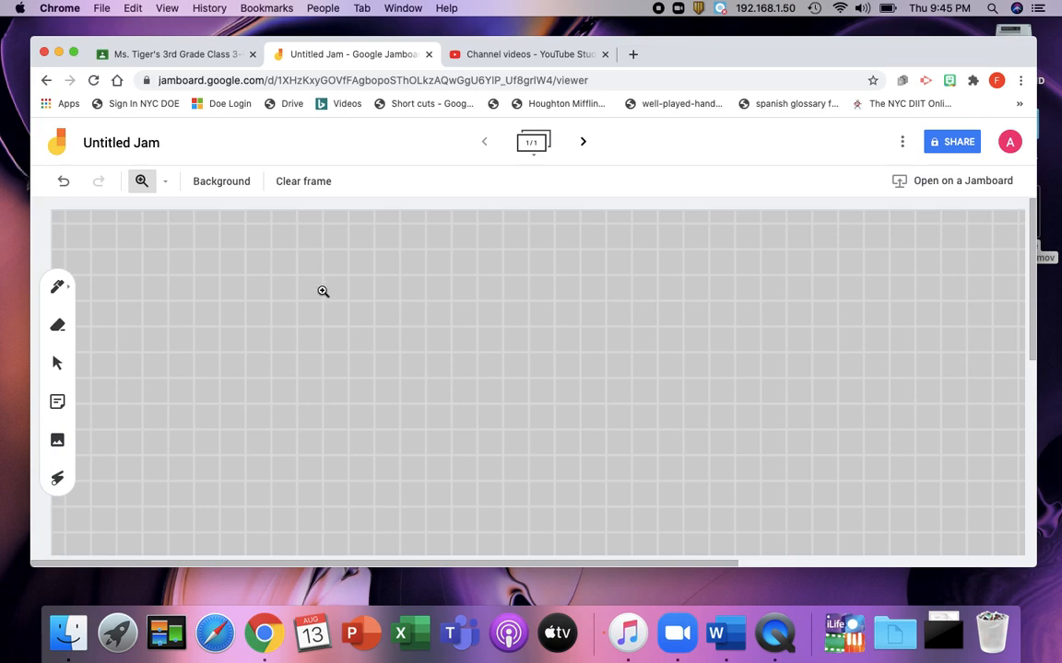
click(245, 188)
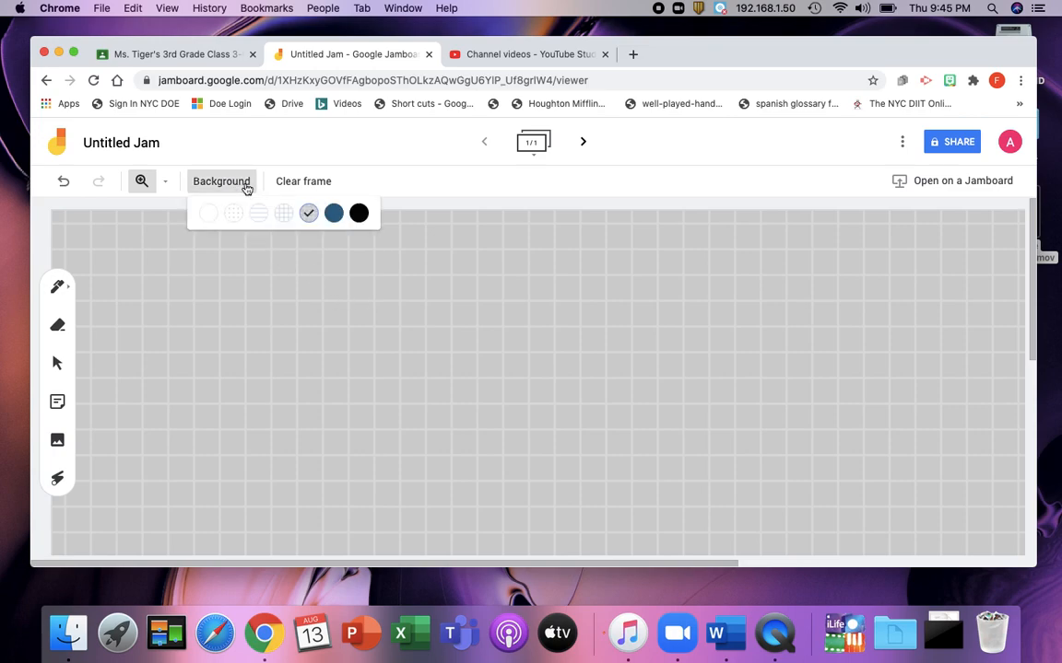
click(333, 212)
click(222, 180)
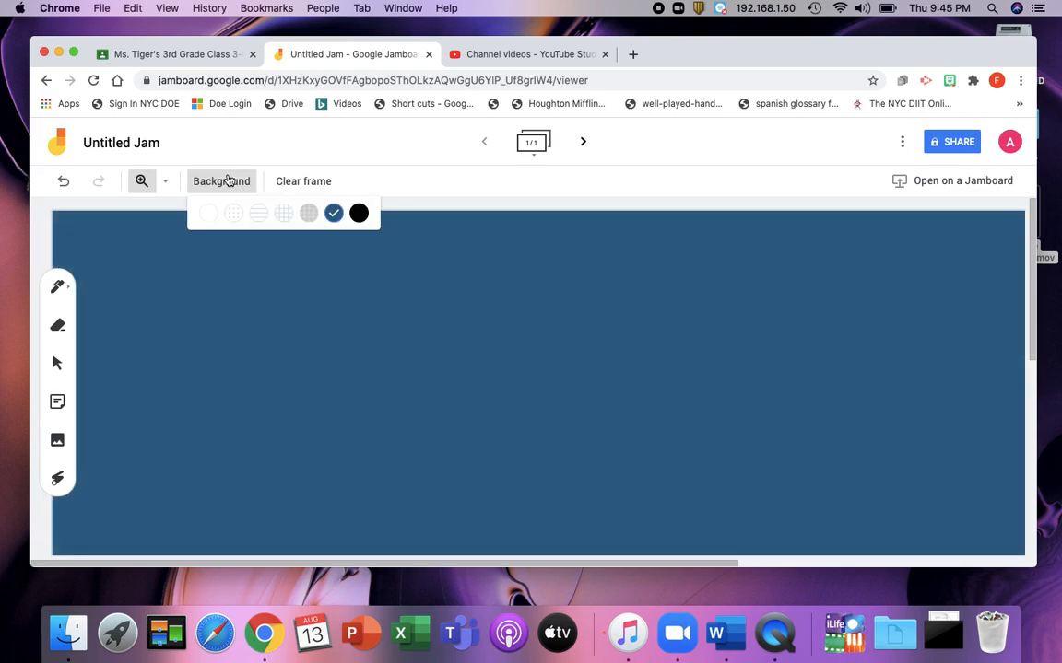
click(361, 213)
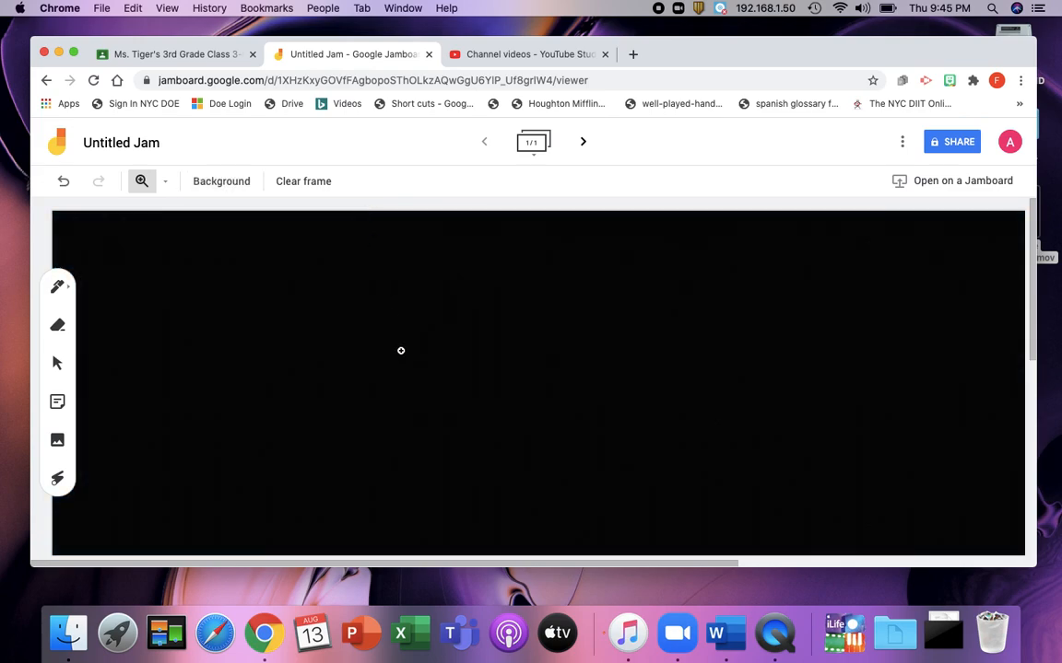
click(230, 189)
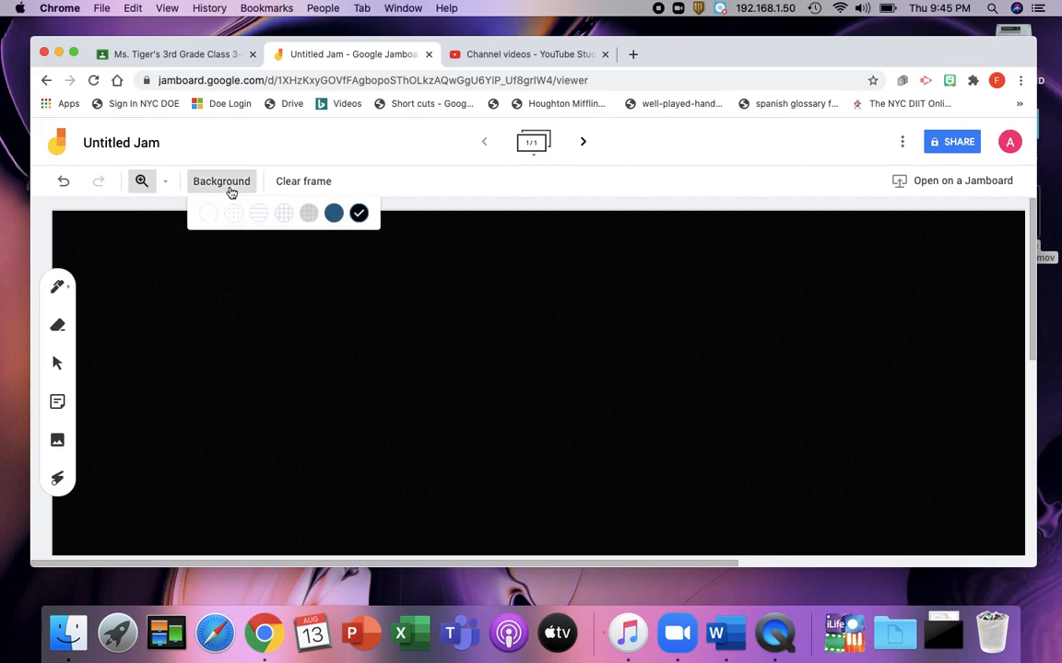
click(284, 214)
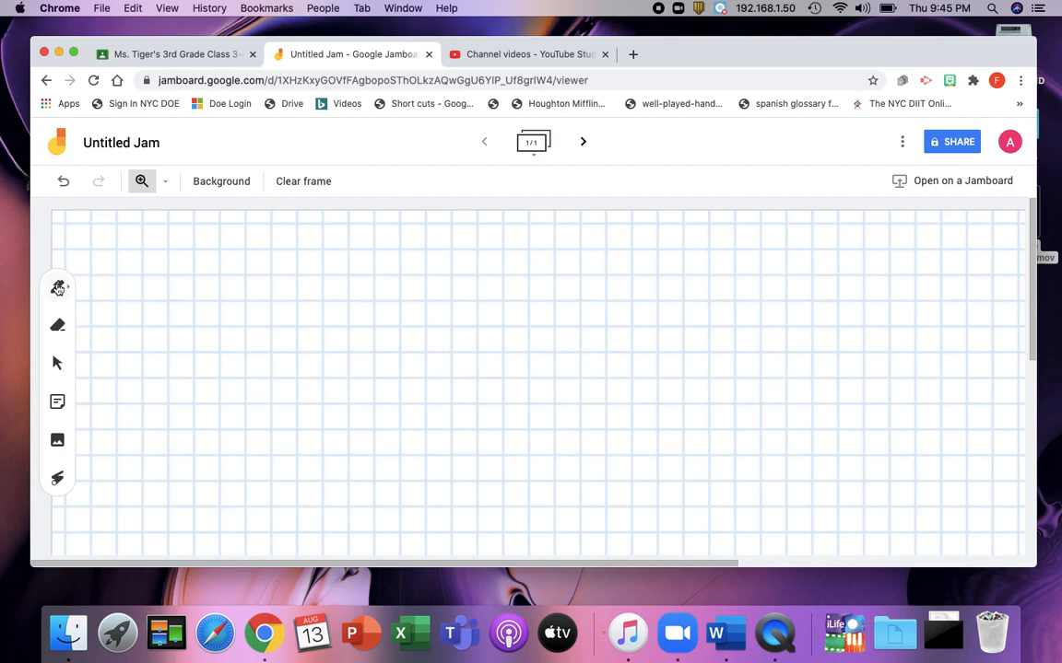
Step: Draw a tall green rectangle with the pen, about 5 by 9 grid squares
click(57, 287)
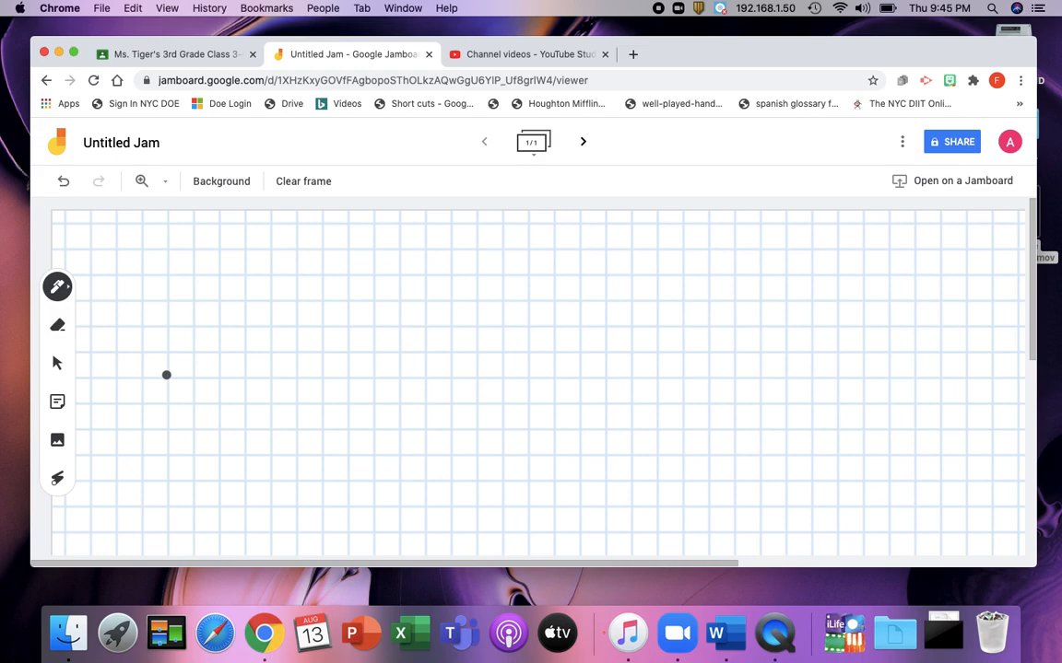
click(62, 286)
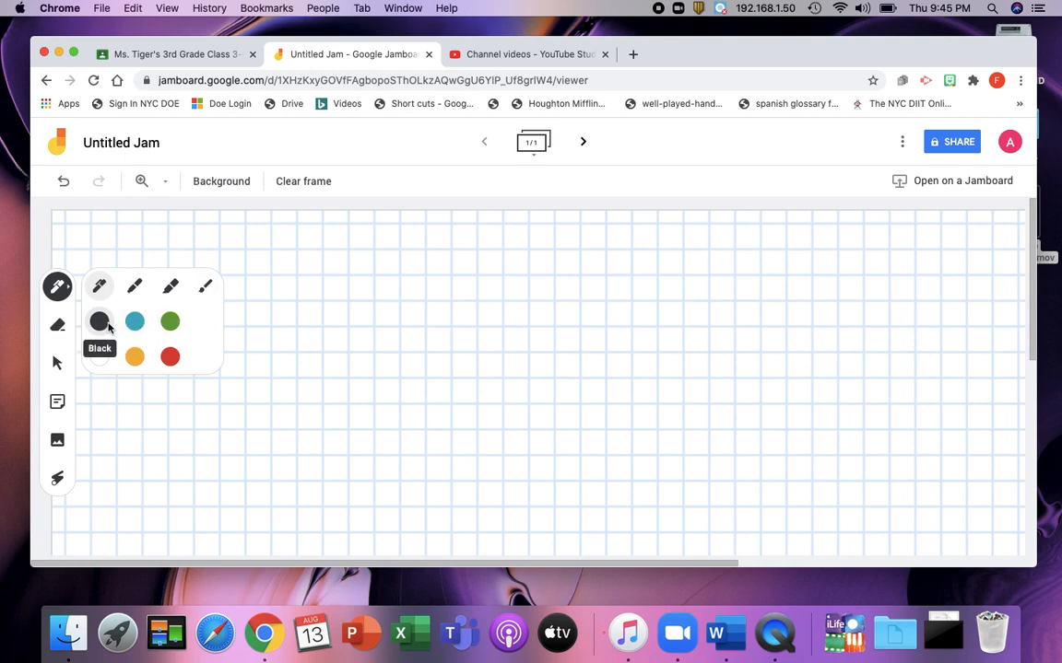
click(171, 323)
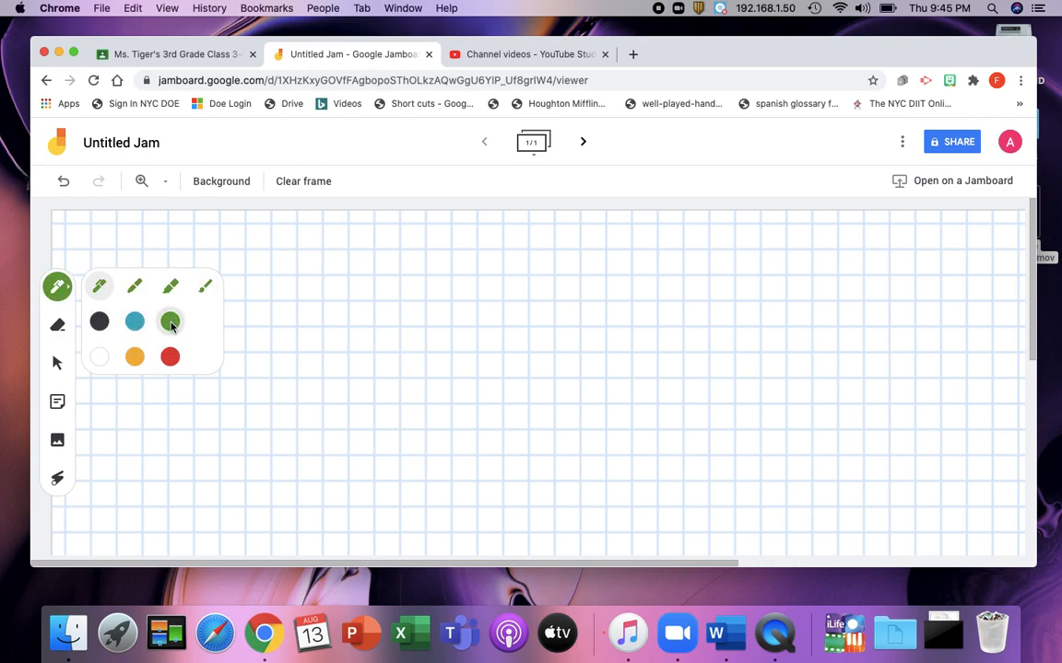
click(286, 306)
mouse_move(221, 302)
mouse_down()
mouse_move(220, 527)
mouse_move(351, 532)
mouse_move(346, 298)
mouse_move(219, 301)
mouse_up()
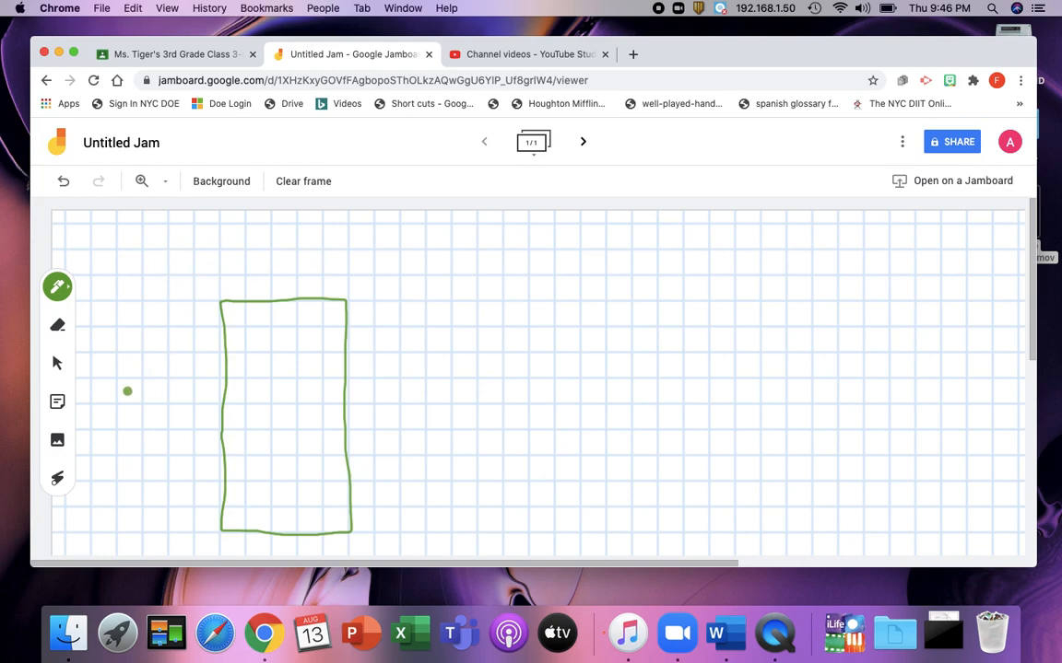
Step: Add a sticky note reading "Write the dimensions of this array. What is the area of the rectangle?"
click(57, 402)
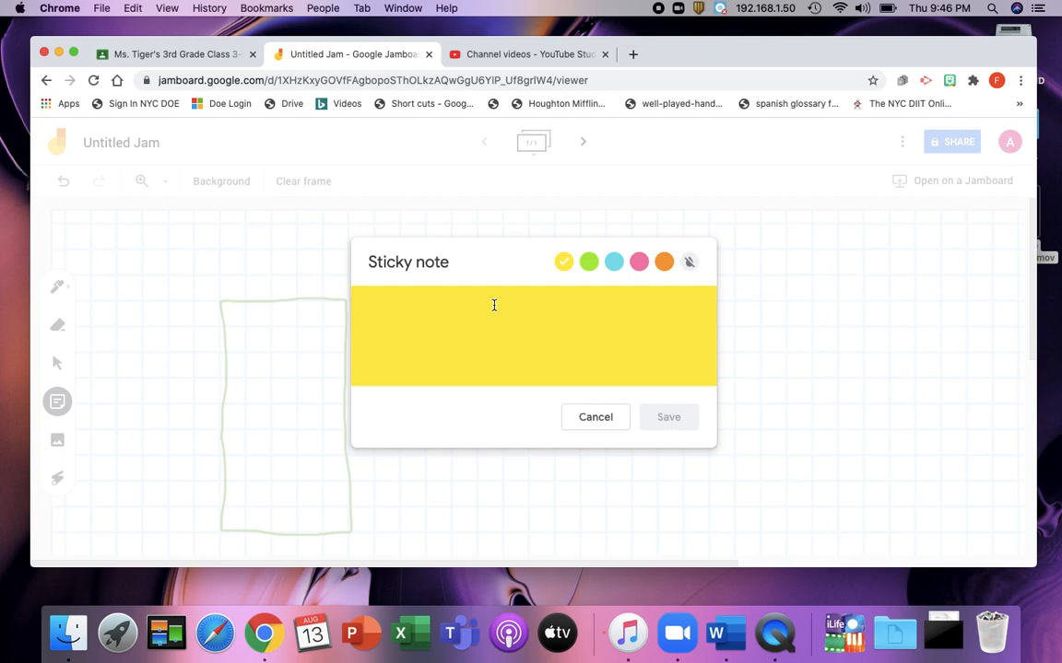
text(Write )
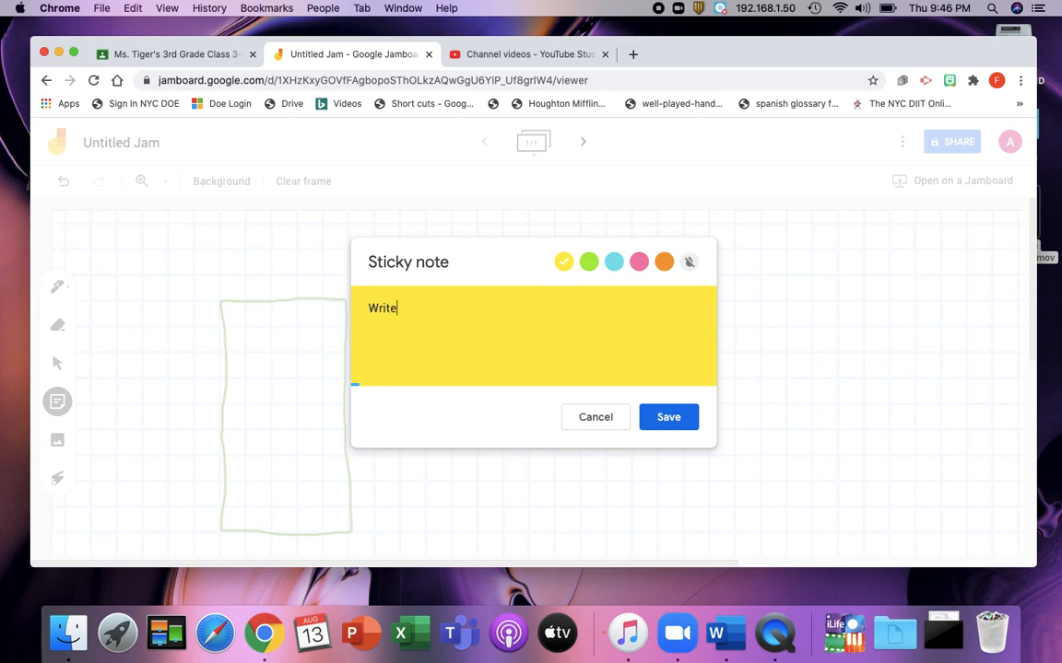
text(the dimension)
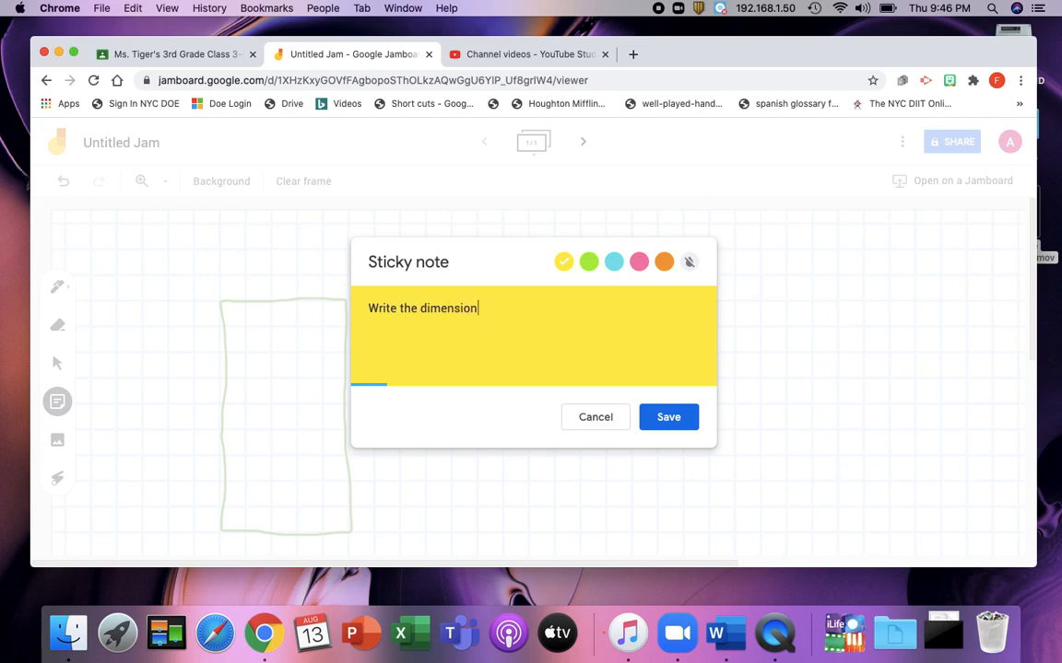
text(s of this array. What)
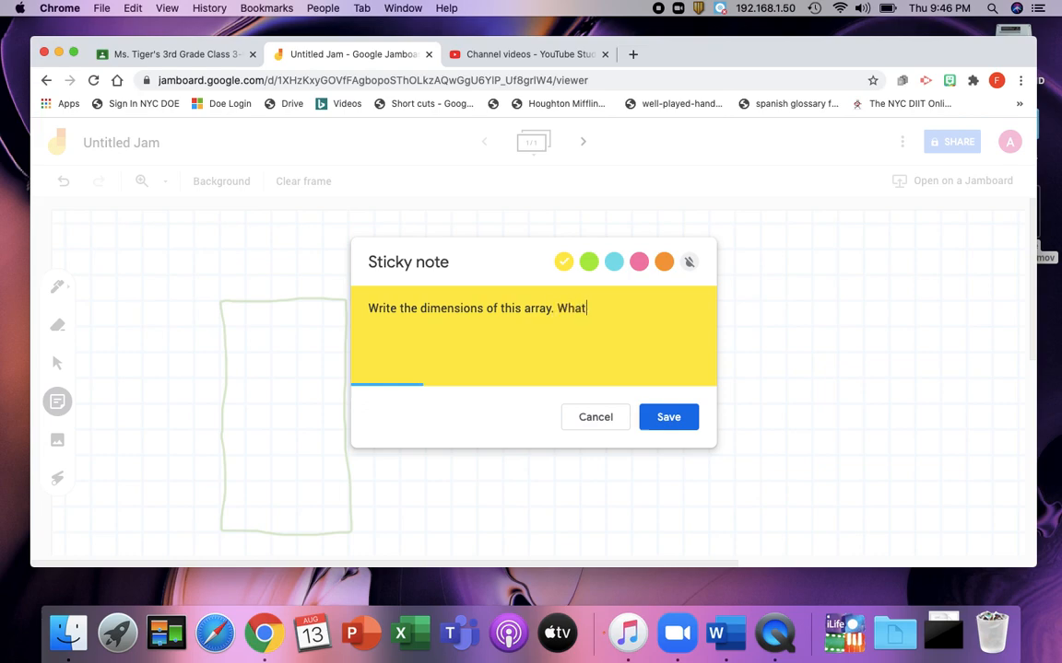
text( is the area of the rectangle?)
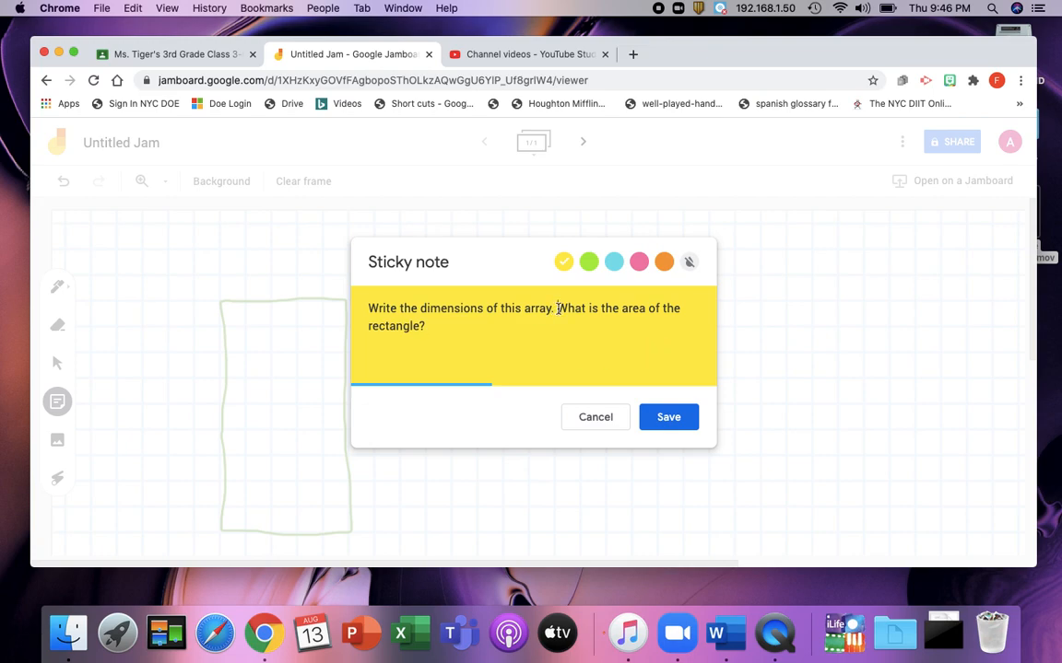
Step: Make the sticky note blue and save it
click(587, 264)
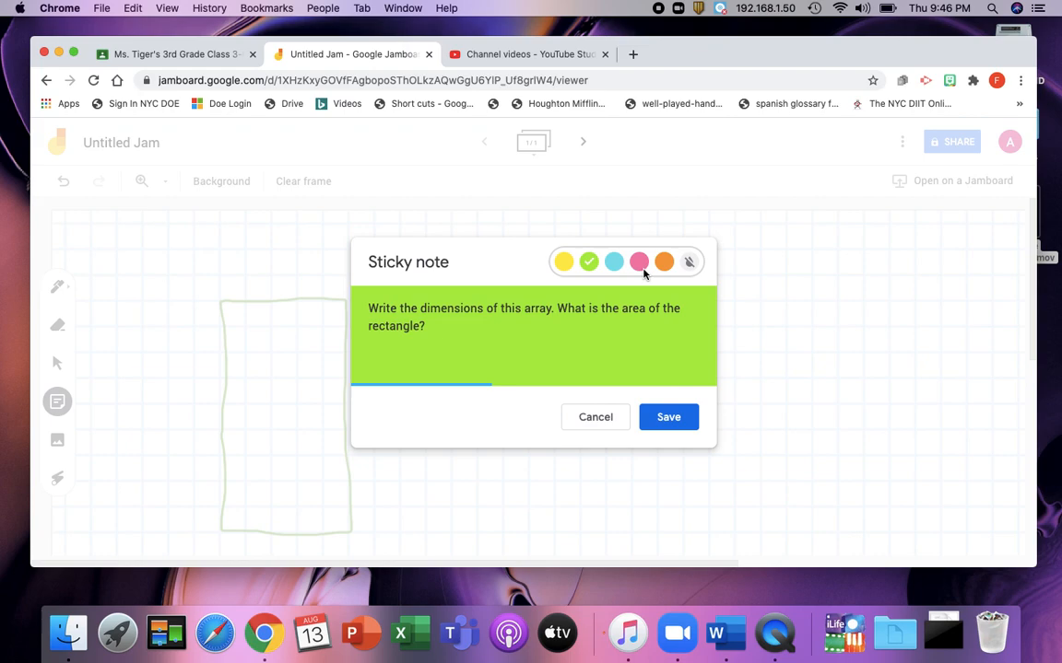
click(613, 262)
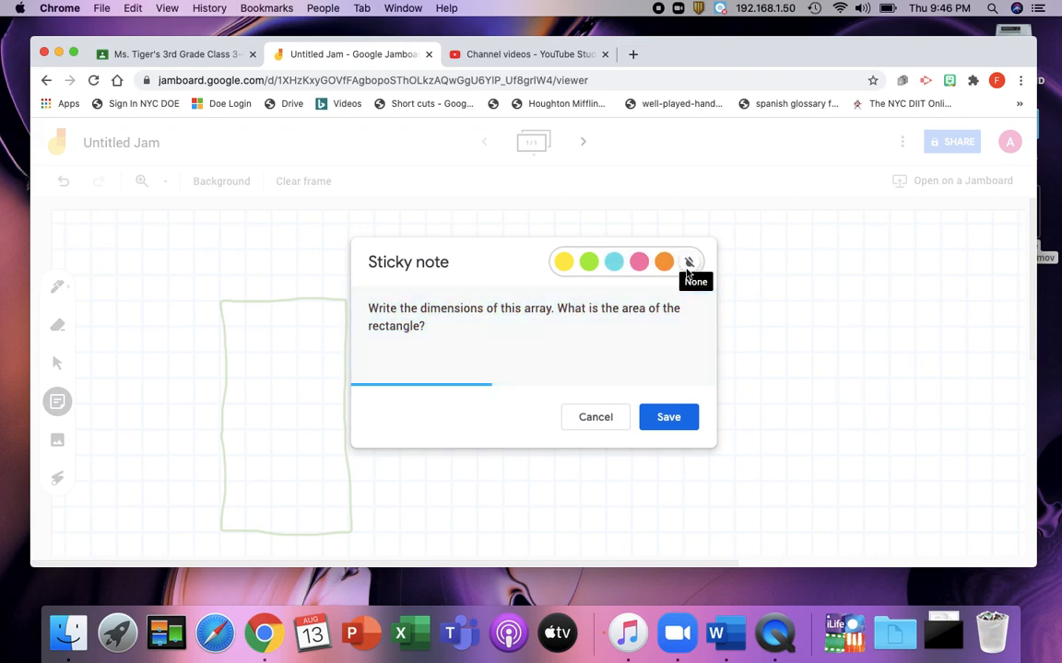
click(665, 264)
click(613, 261)
click(681, 420)
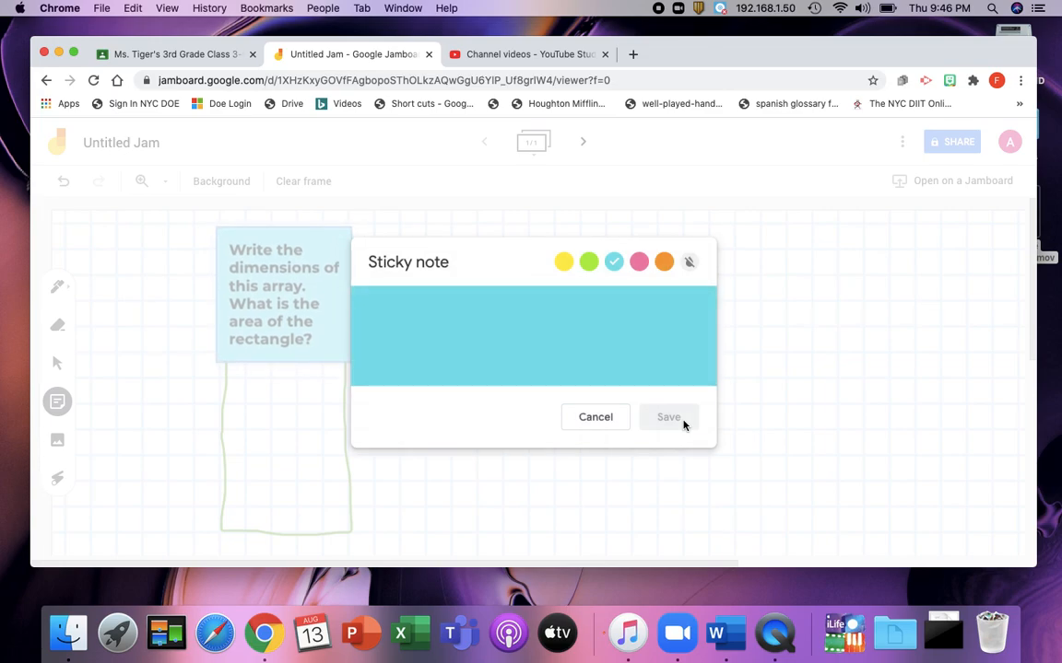
click(594, 417)
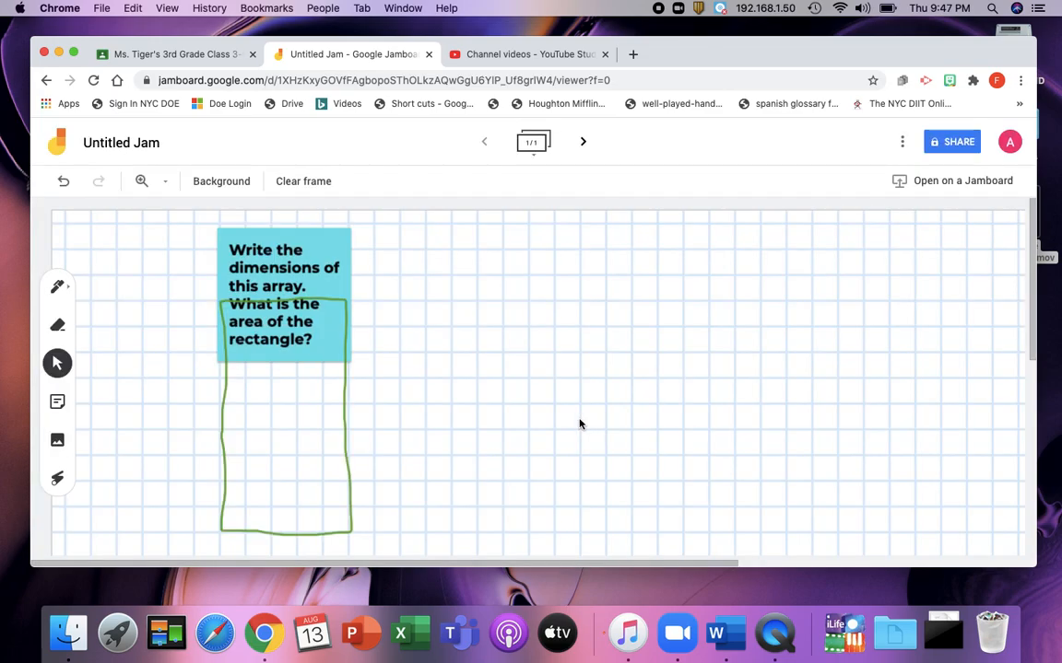
Step: Move the sticky note to the right of the rectangle and shrink it slightly
click(343, 275)
drag(350, 361, 447, 350)
drag(358, 325, 549, 330)
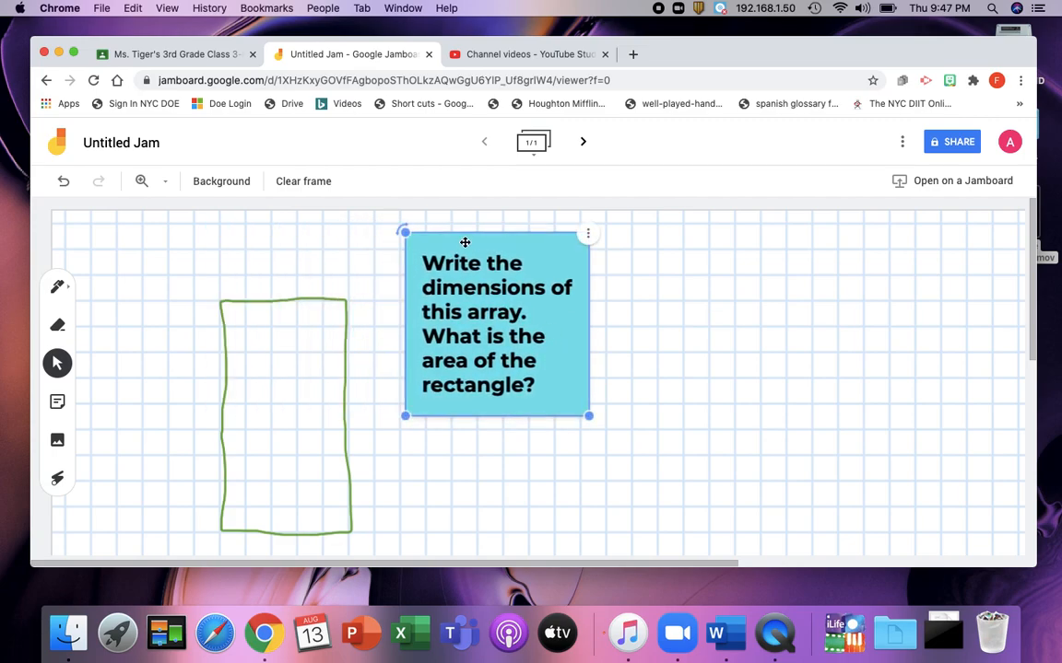
drag(406, 231, 438, 266)
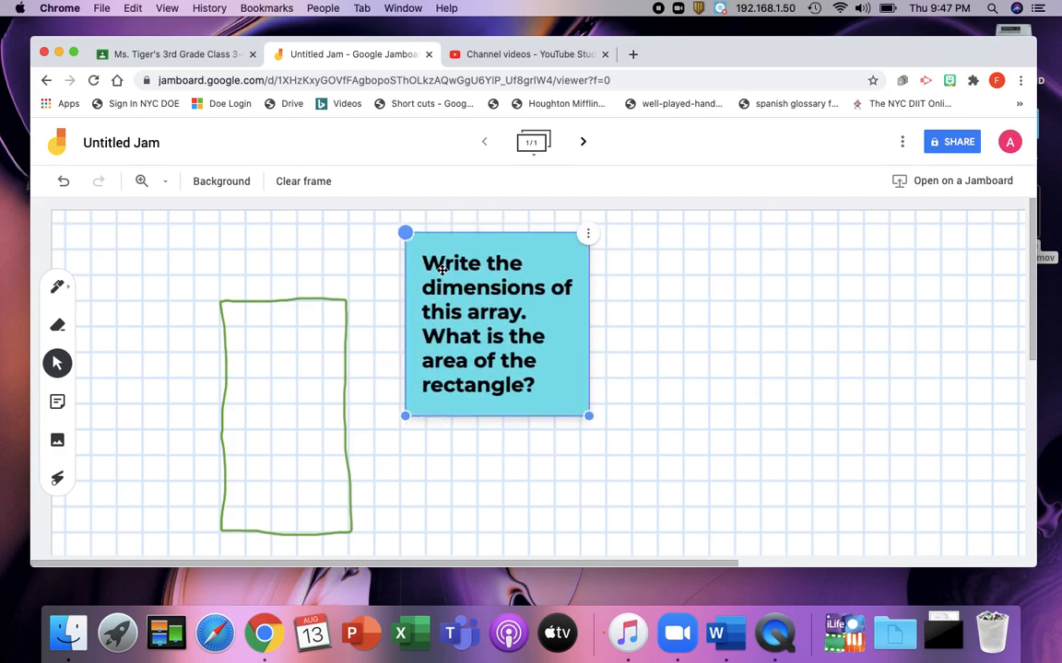
drag(405, 416, 438, 379)
drag(497, 332, 503, 365)
click(682, 369)
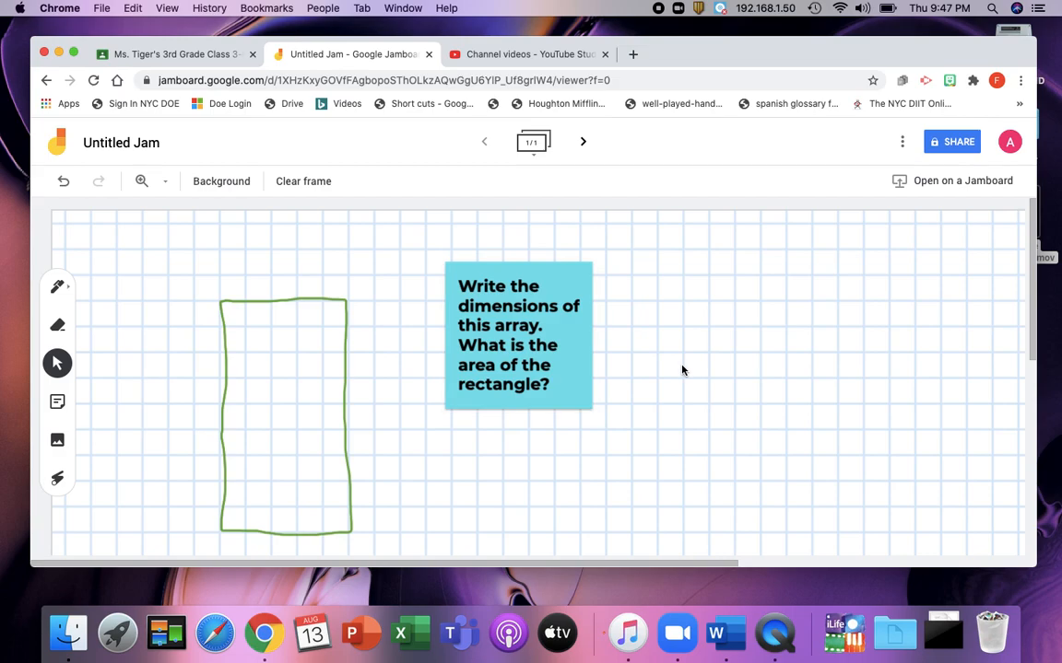
Step: Rename the jam as Task 1
click(114, 138)
text(Task 1)
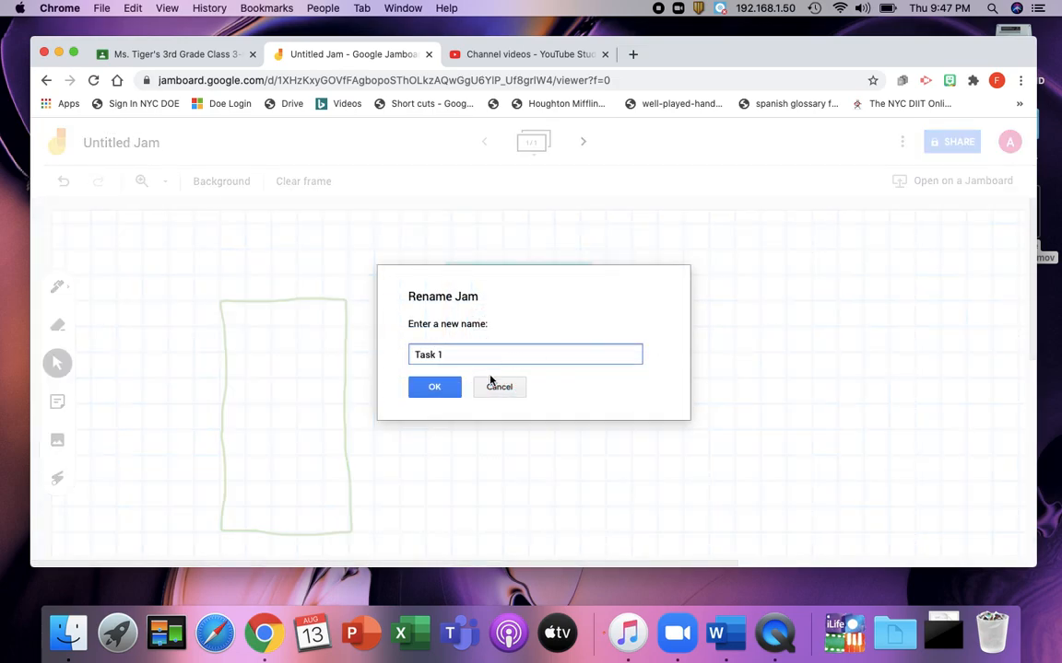
click(434, 388)
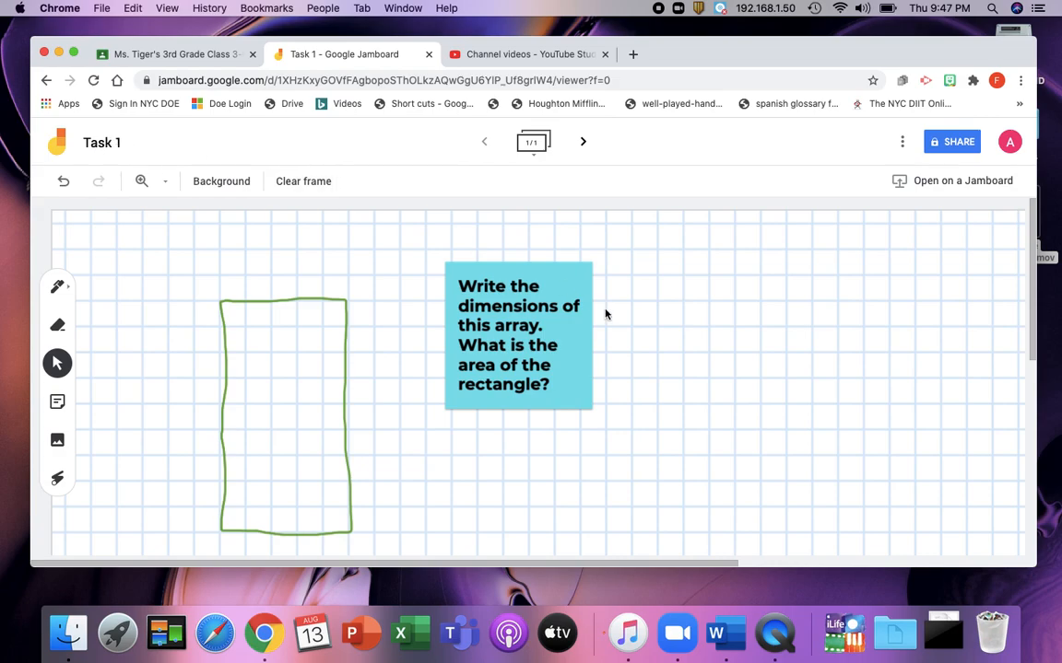
Step: Open Google Drive in a new tab and switch to the school Google account
click(632, 55)
text(drive.google.com)
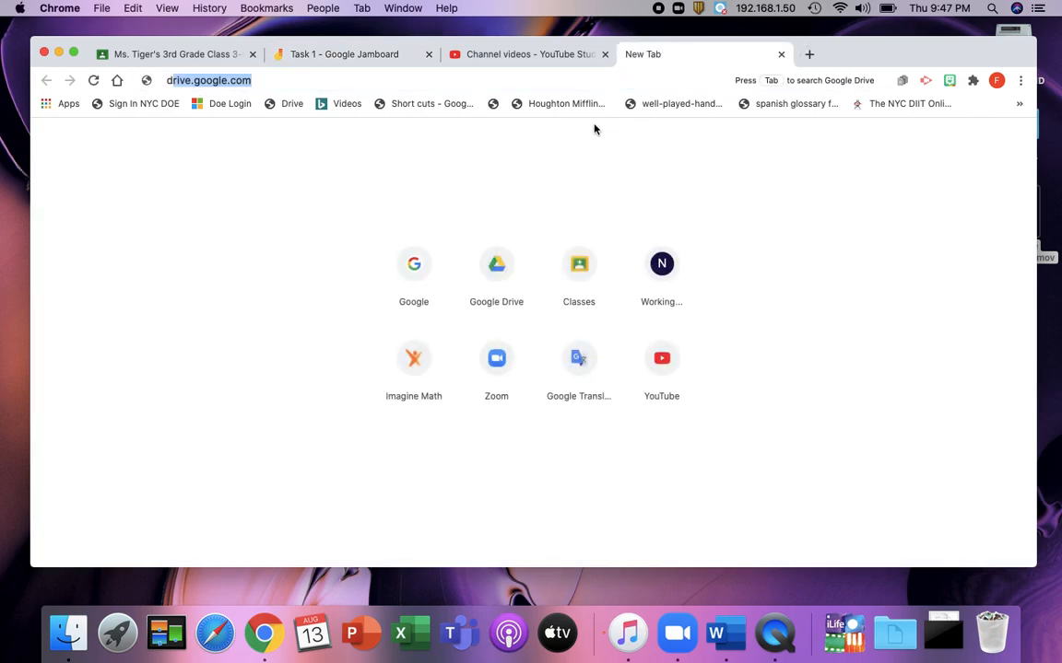
key(Return)
click(1010, 140)
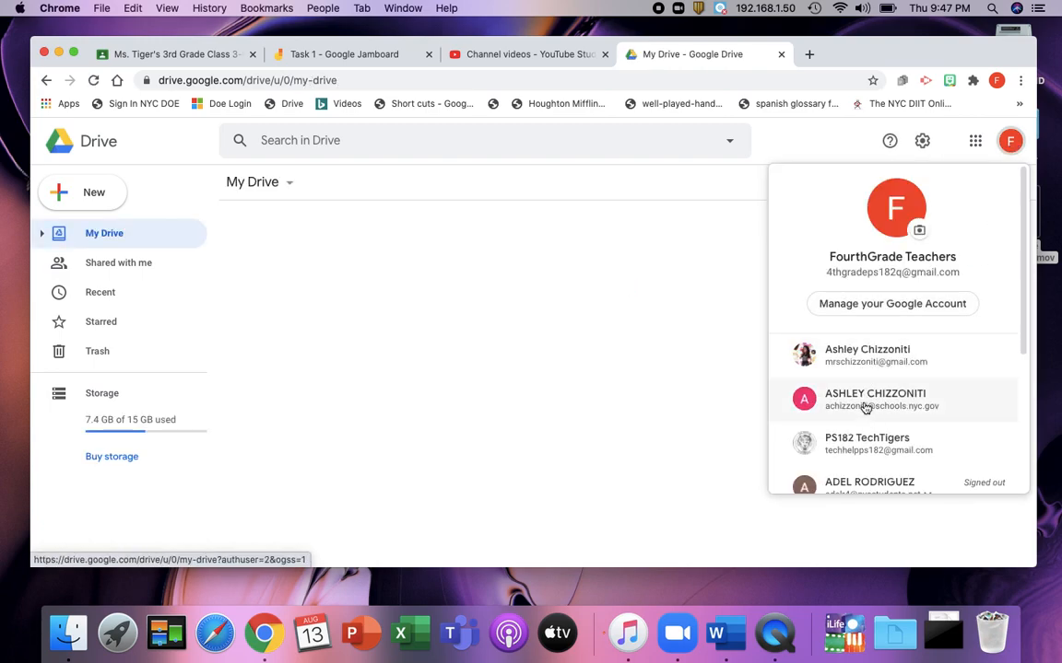
click(864, 406)
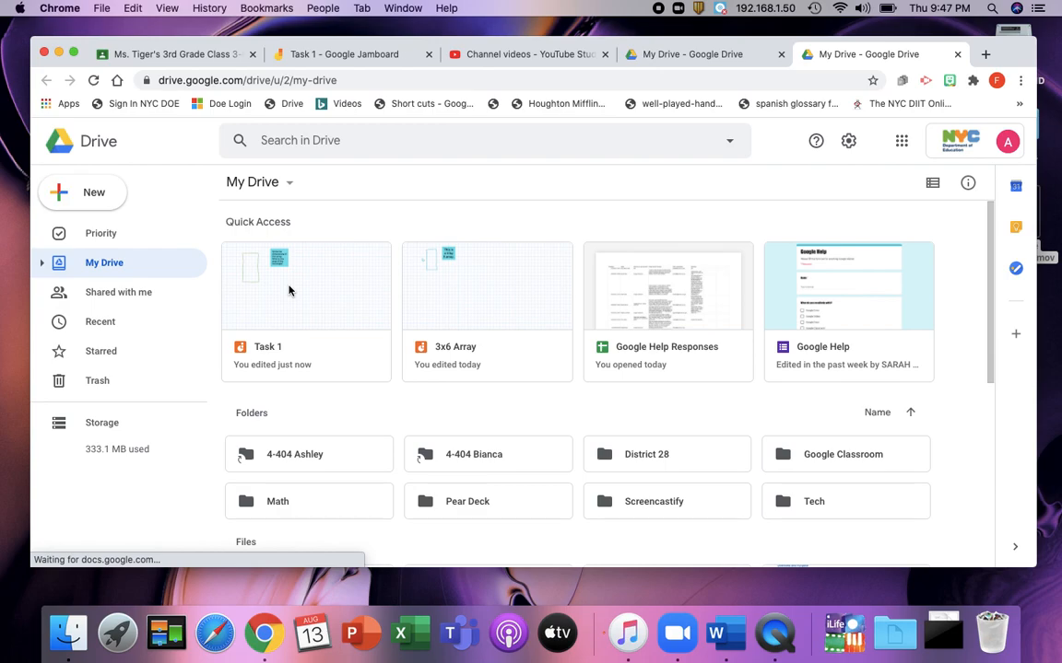
Step: Browse the Drive folders and My Drive to locate the Task 1 jam
double_click(806, 449)
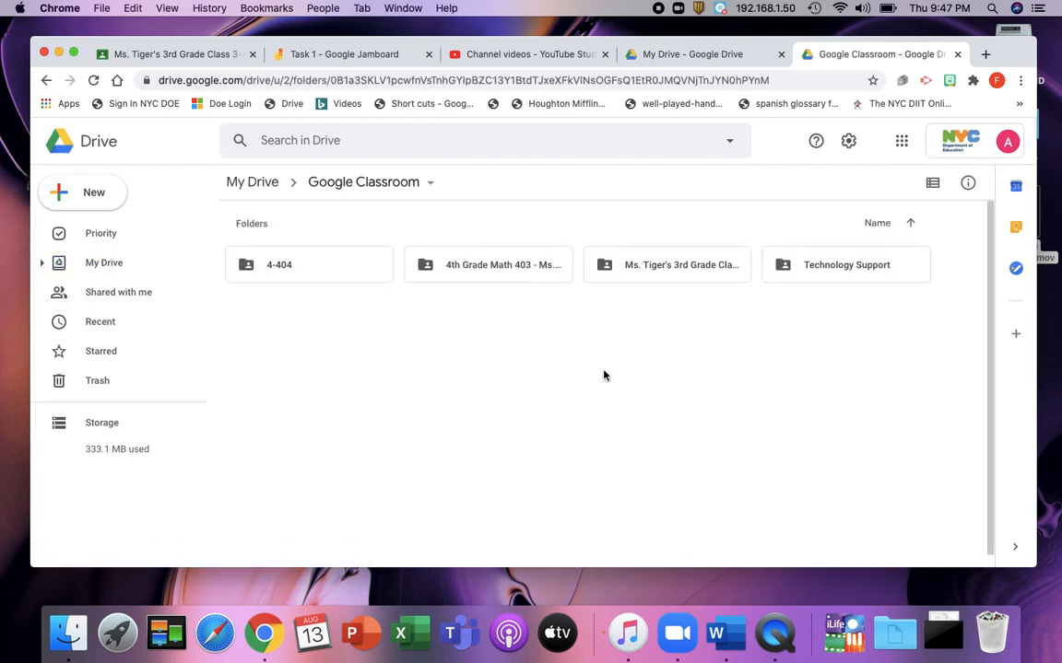
double_click(655, 274)
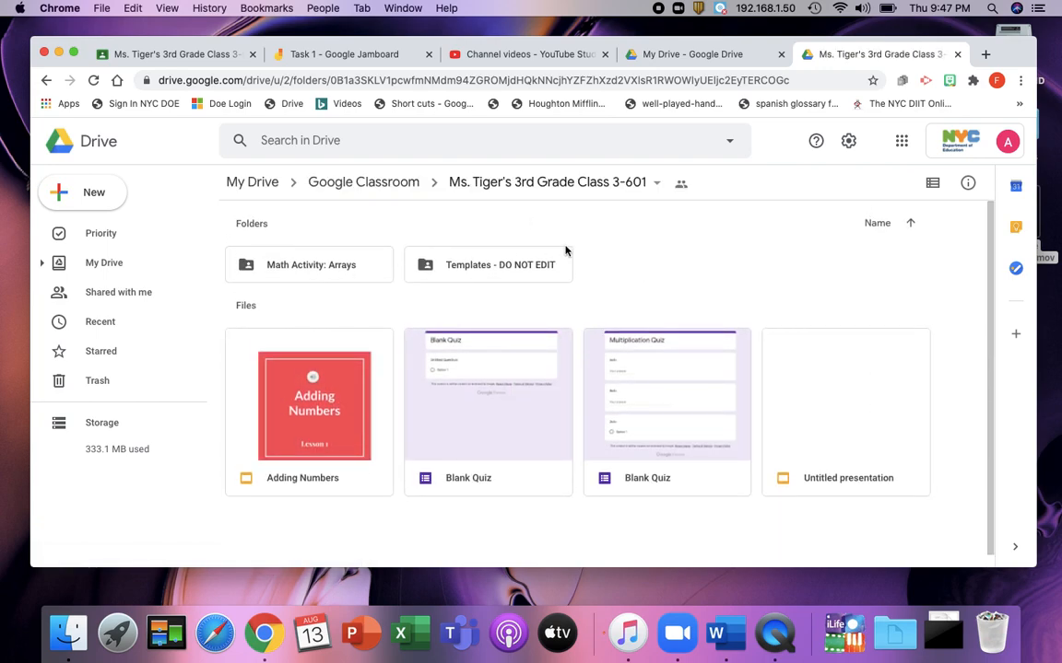
scroll(684, 273, down, 1)
scroll(590, 242, up, 1)
click(394, 184)
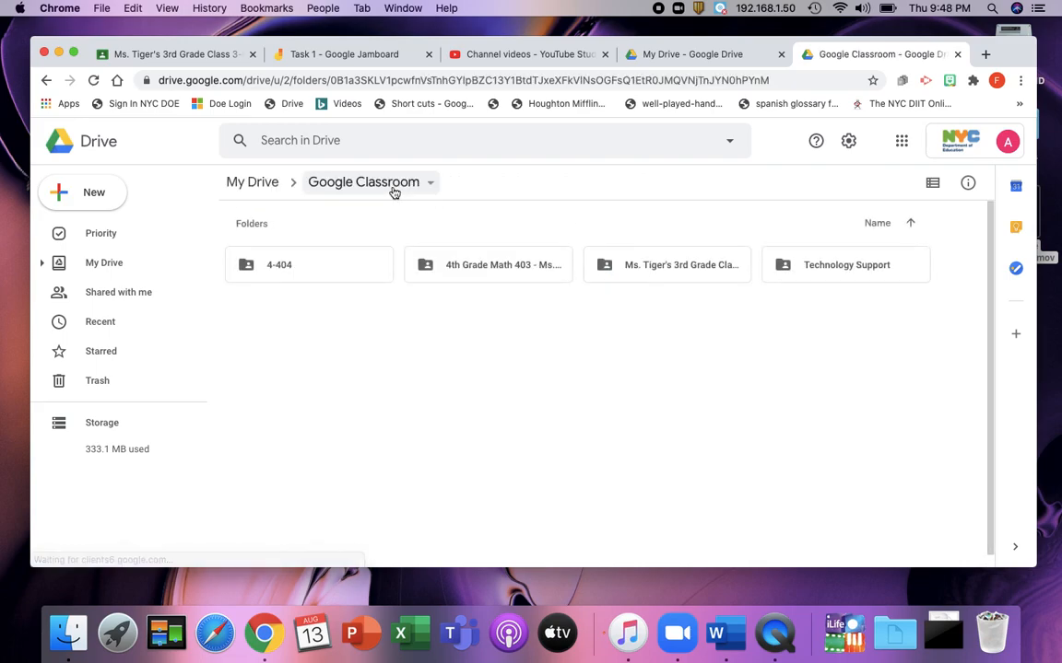
click(253, 184)
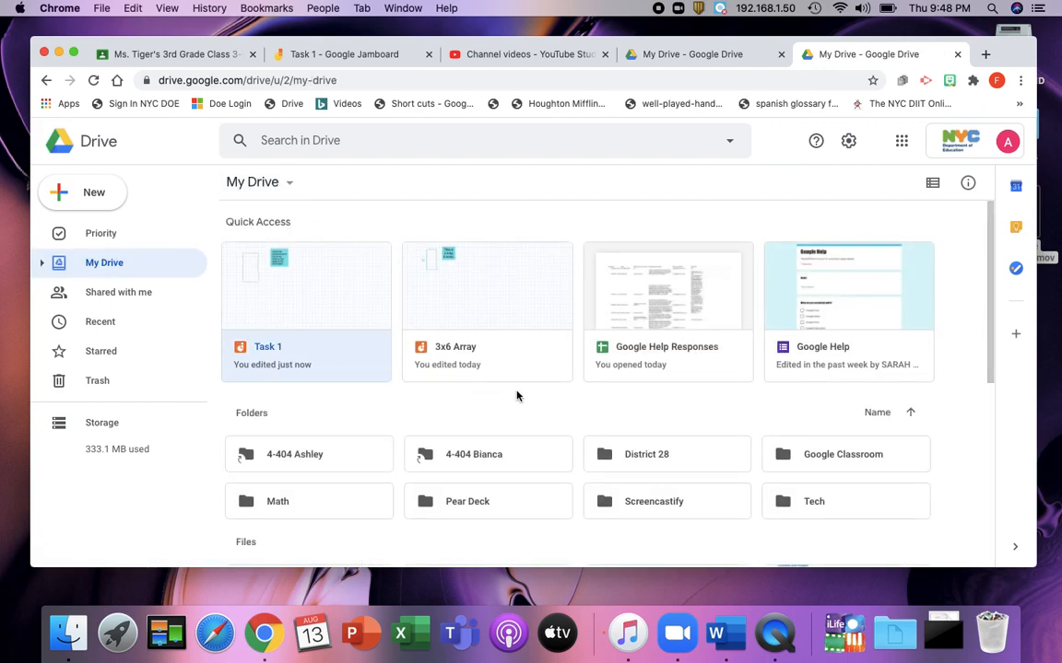
scroll(511, 397, down, 5)
scroll(346, 389, down, 2)
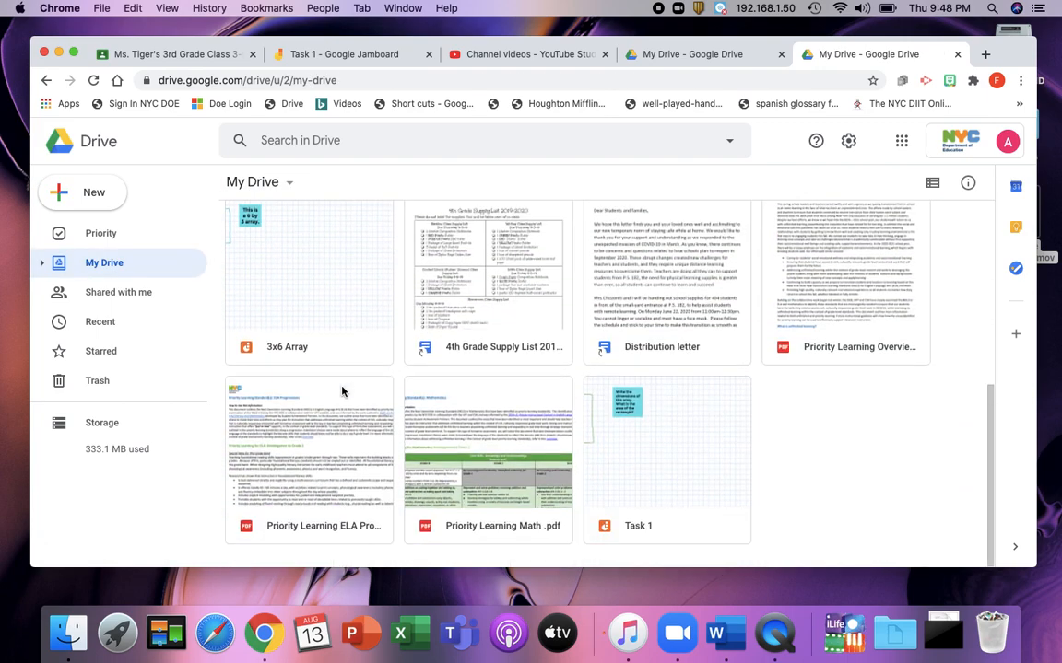
click(696, 499)
scroll(696, 498, up, 5)
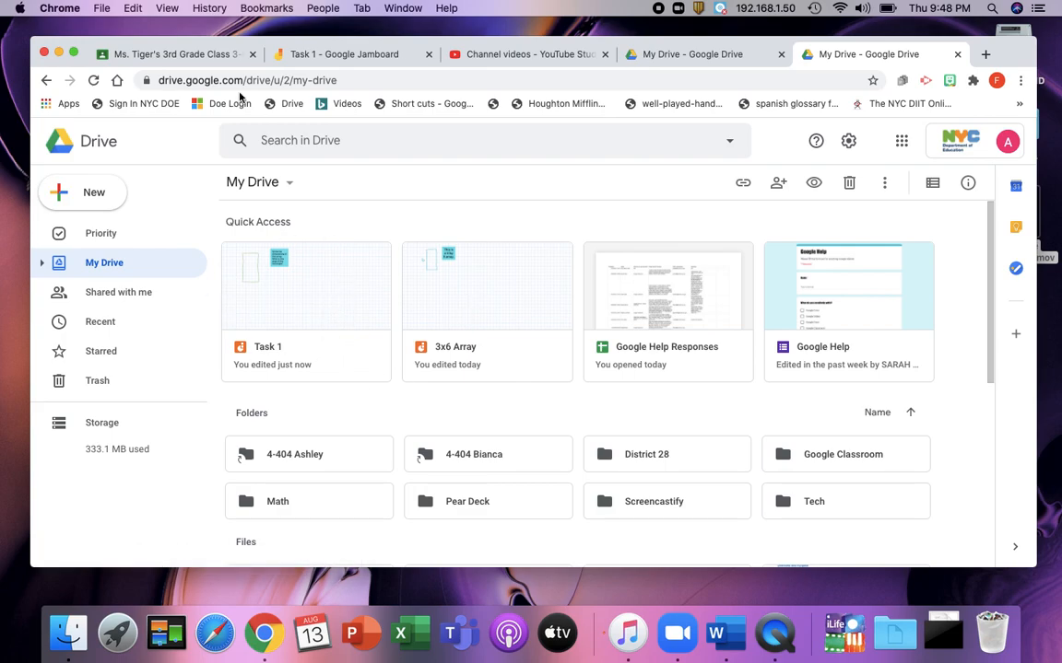
Step: Start a new assignment in the 3rd grade class's Classwork and title it Math Activity
click(162, 58)
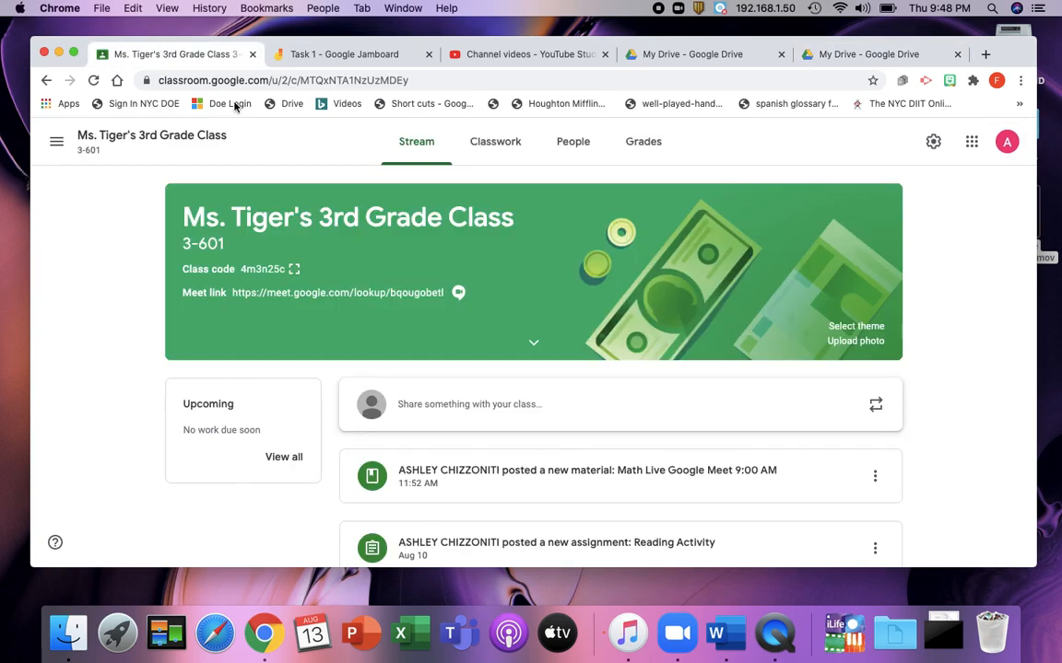
click(497, 149)
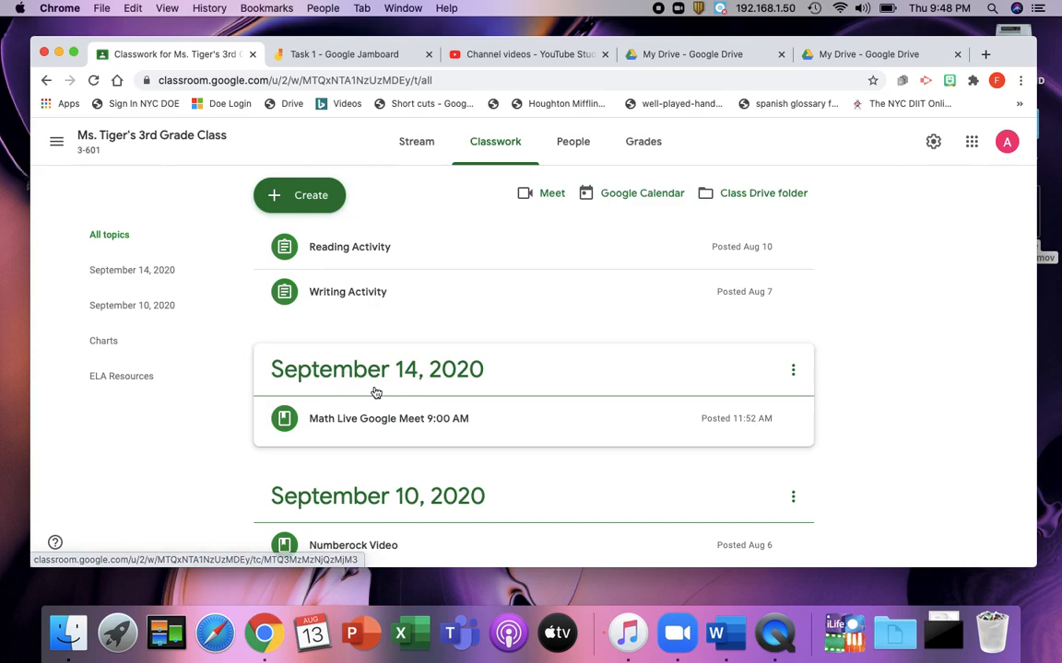
click(302, 195)
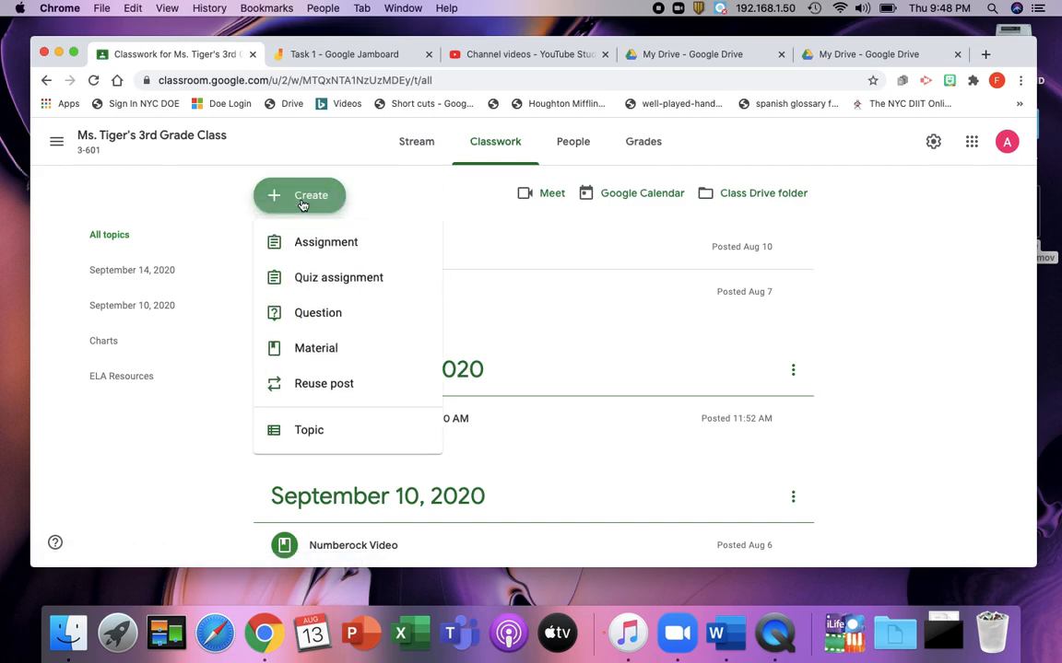
click(327, 245)
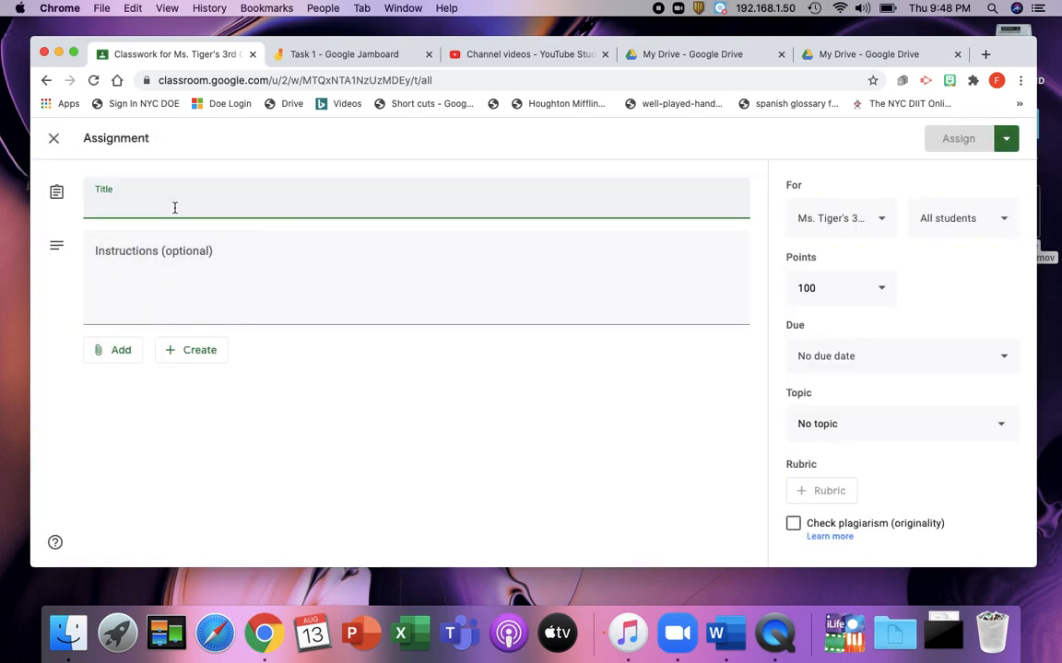
text(Array)
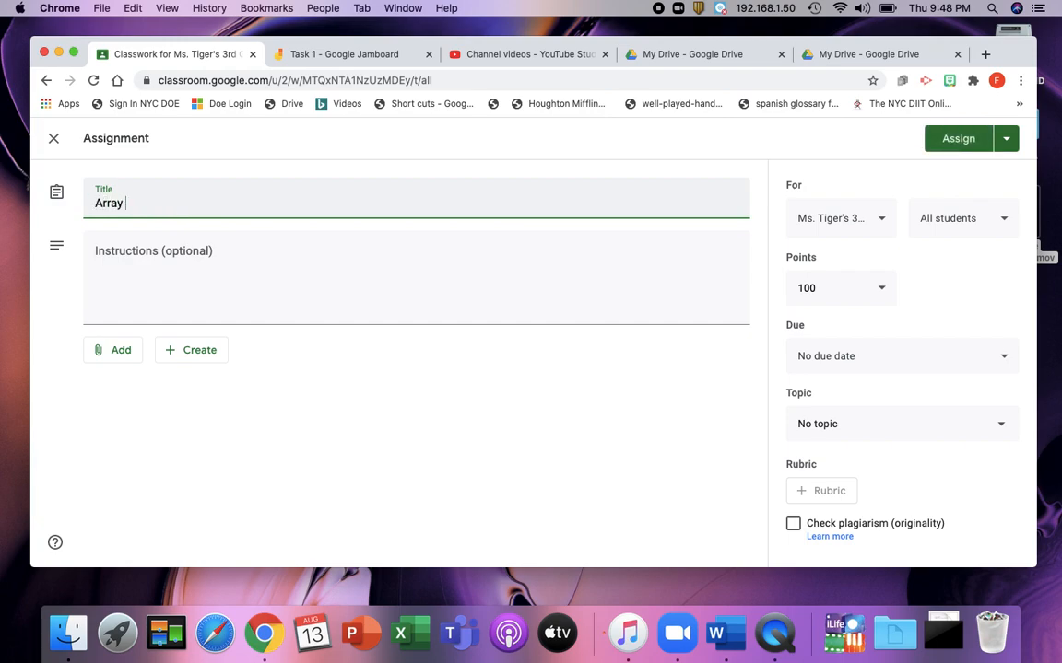
key(BackSpace)
key(BackSpace)
text(Math Activity)
key(BackSpace)
text(iv)
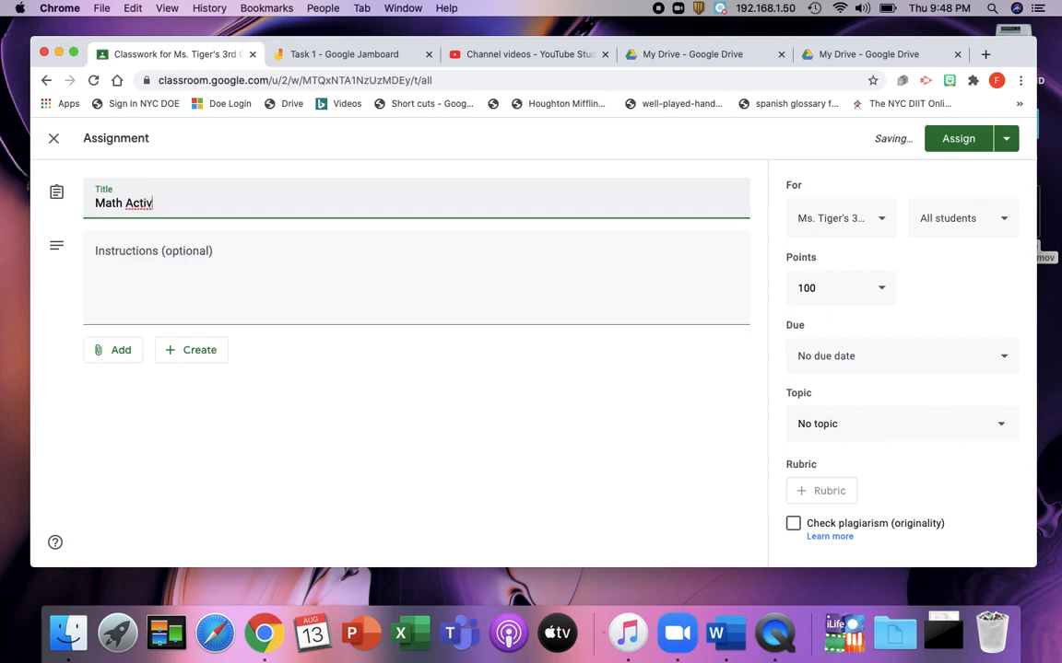
text(ity)
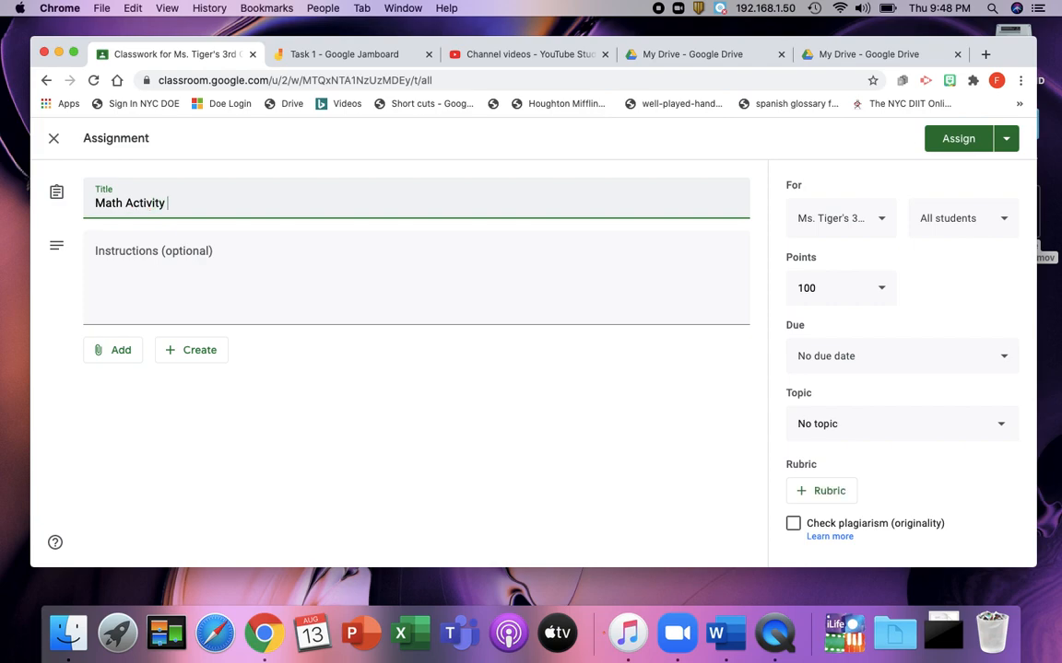
Step: Enter the instructions "Use the drawing tools on the Jamboard to answer the questions. What are the dimensions of the array? What is the area of the rectangle."
click(136, 254)
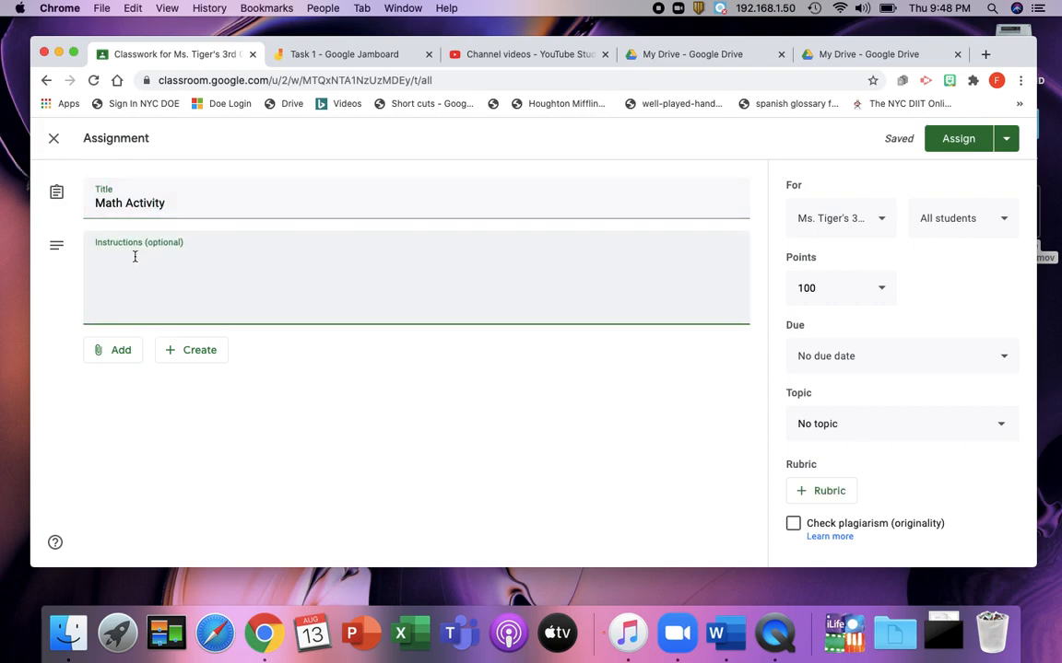
text(Use the drawing tools on the Jamboard to )
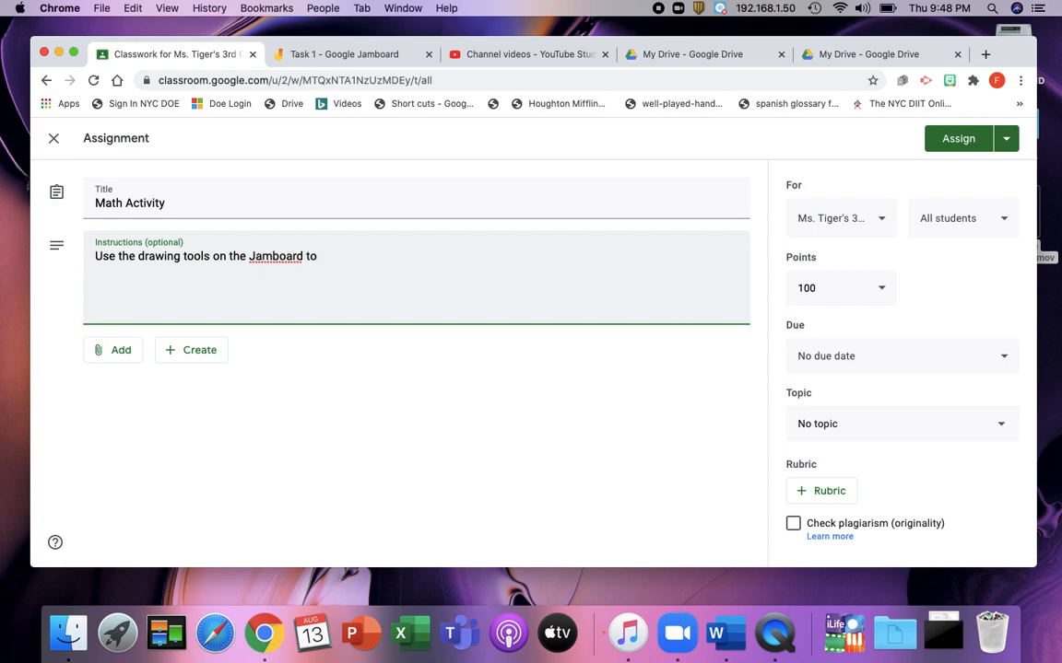
text(answer the question)
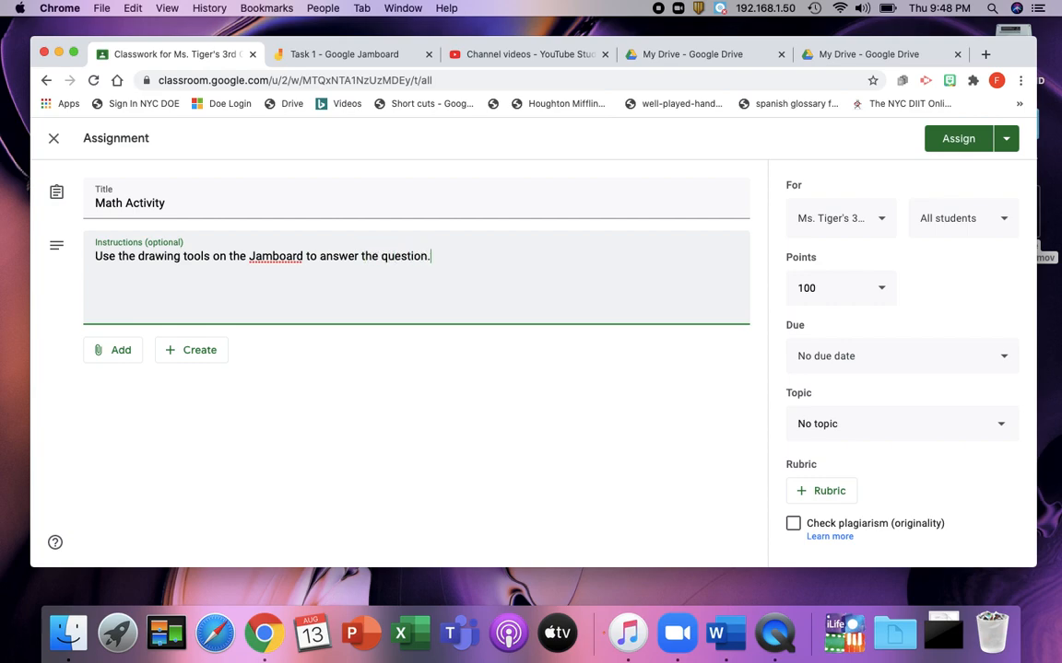
text(s. What are the dim)
key(BackSpace)
text(mens)
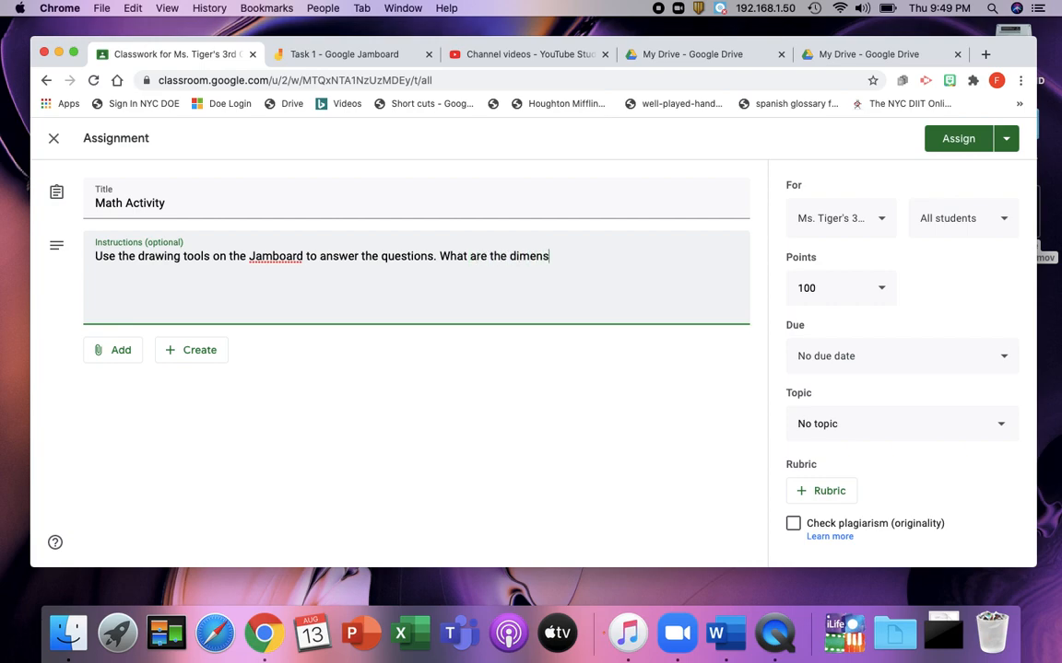
text(ions of the array )
text( Wha)
key(BackSpace)
key(BackSpace)
key(BackSpace)
key(BackSpace)
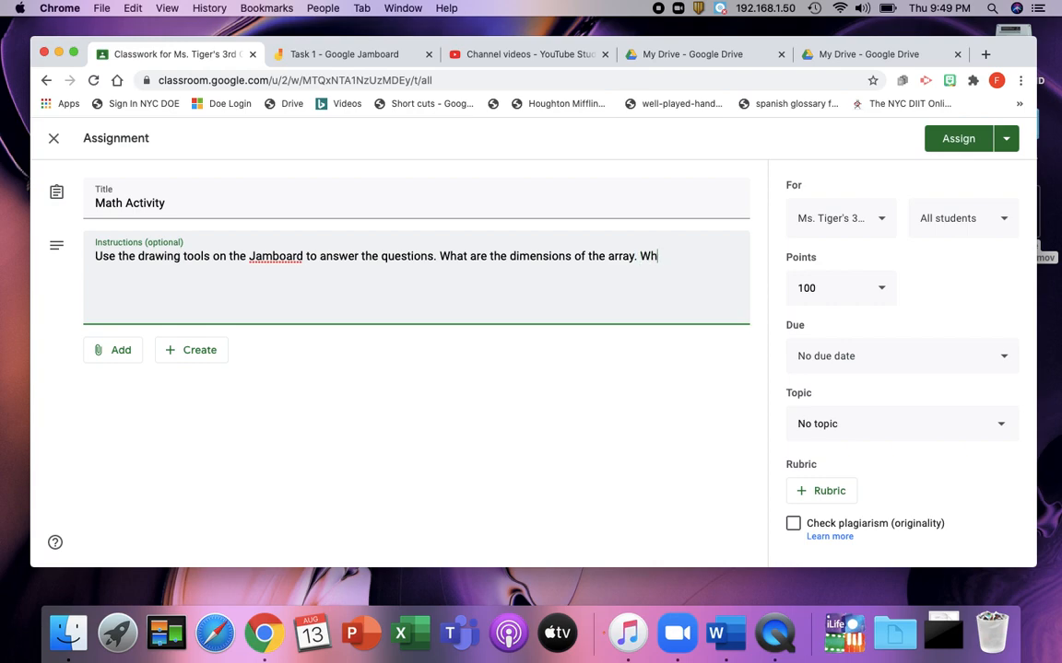
text(?)
text(WHat is the are)
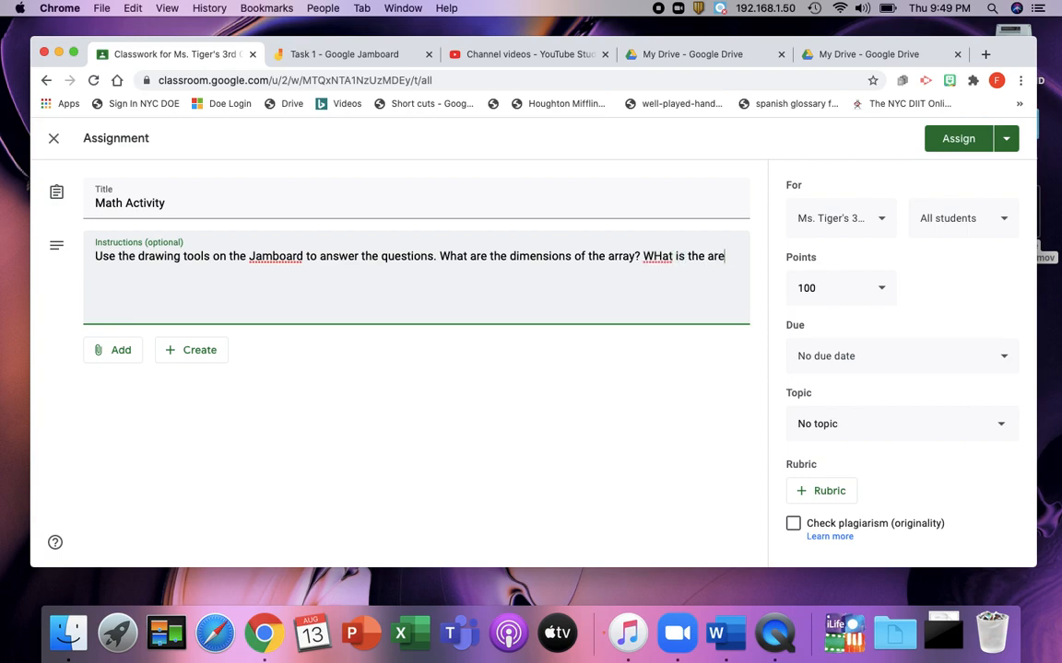
text(a of teh rectangle.)
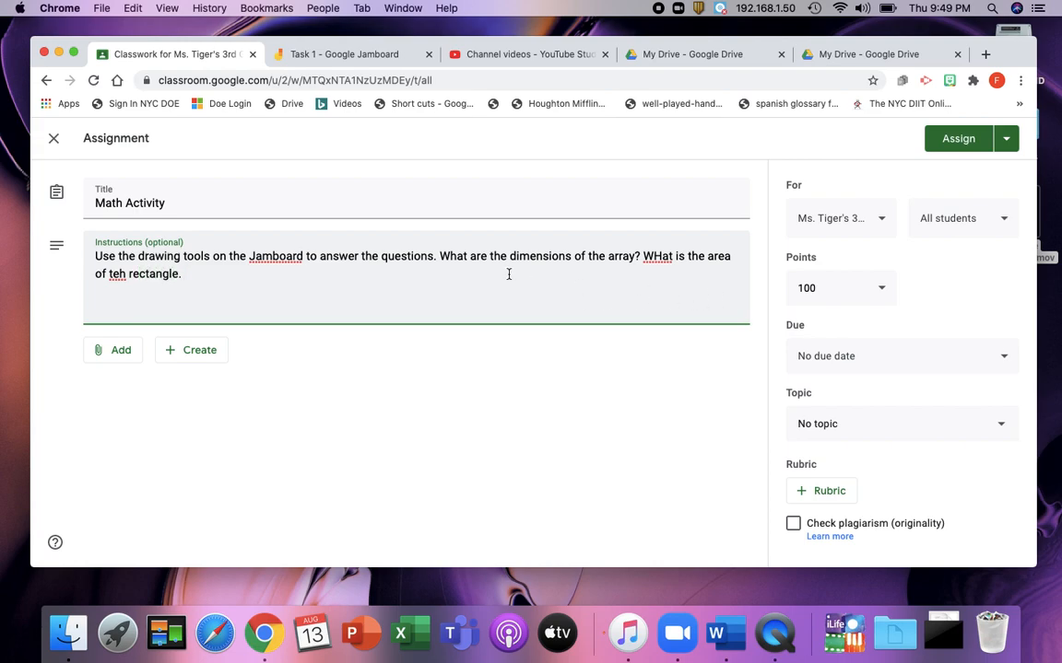
Step: Correct the typos "WHat" and "teh" in the instructions
click(657, 258)
key(BackSpace)
text(h)
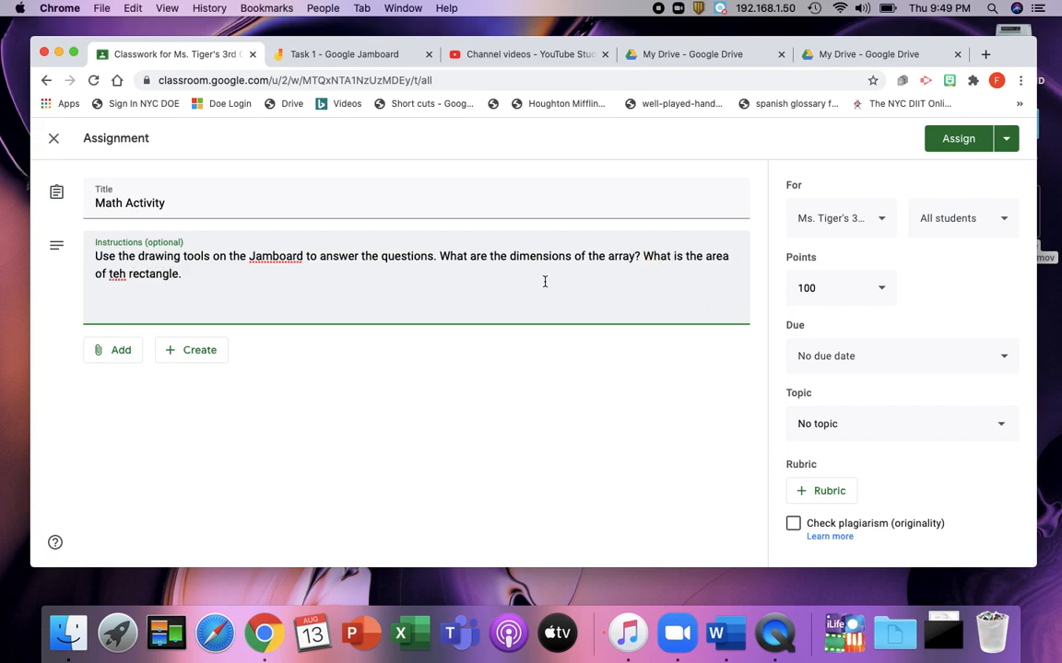
click(126, 274)
key(BackSpace)
key(BackSpace)
text(he)
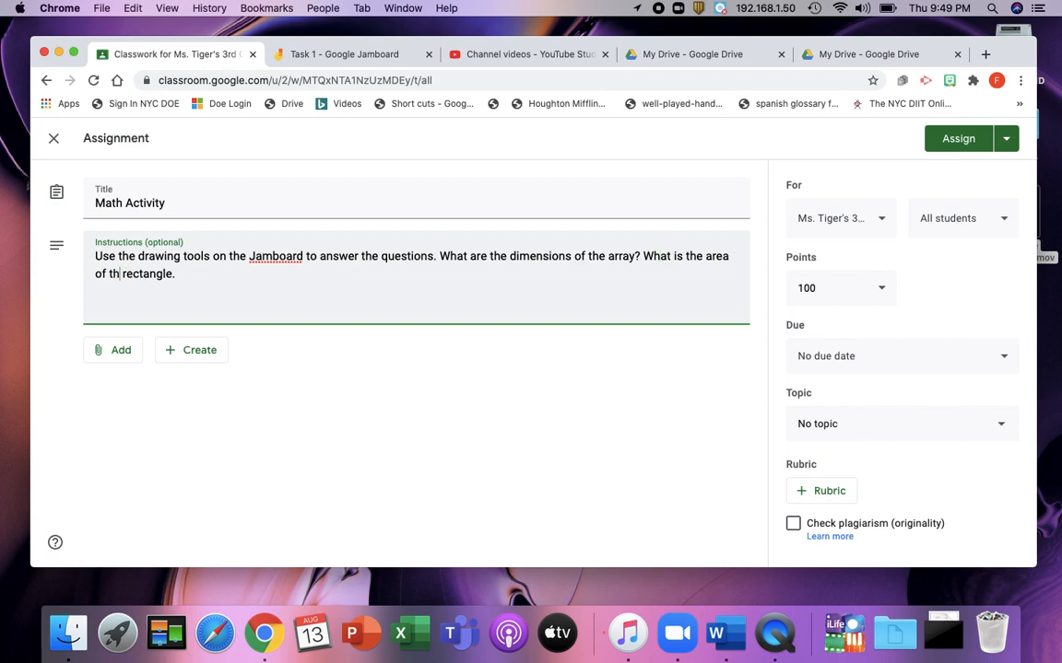
Step: Attach the Task 1 jam from Google Drive and set it to make a copy for each student
click(120, 356)
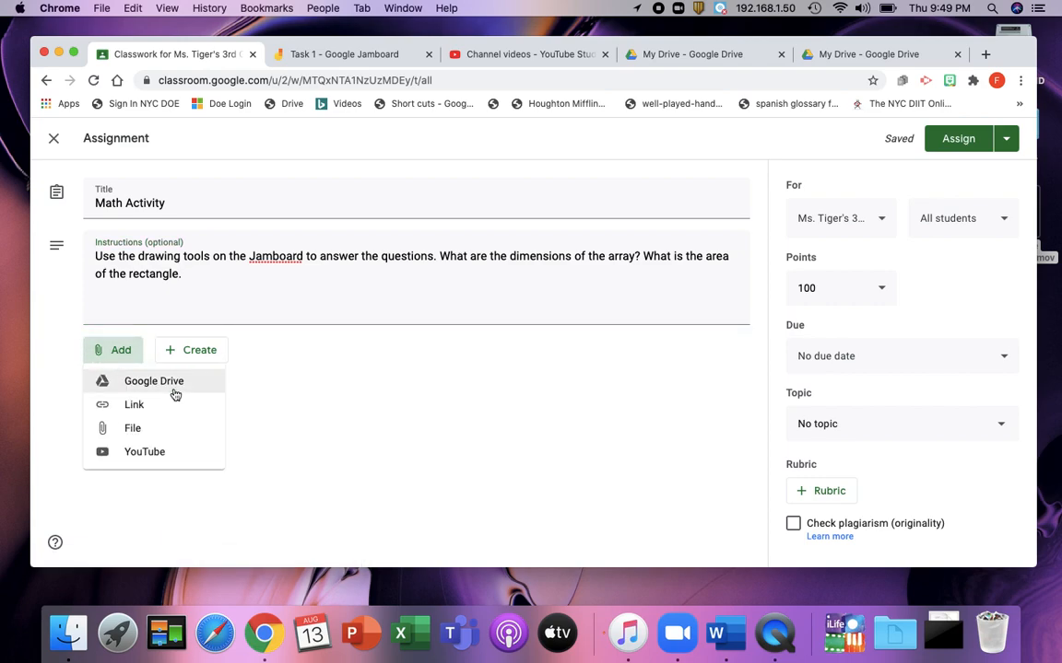
click(175, 391)
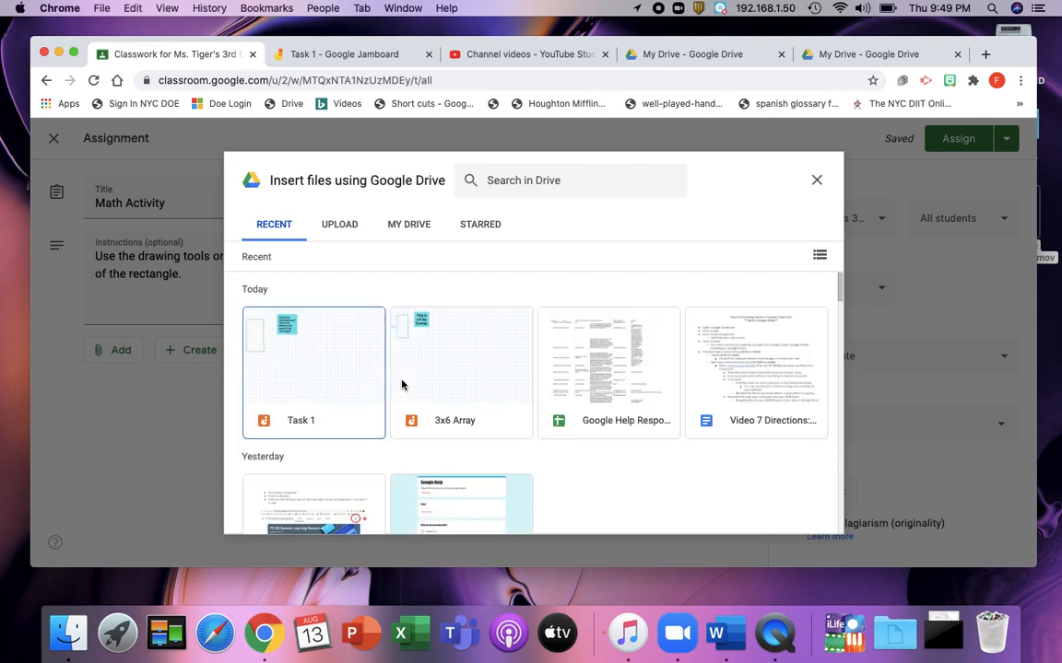
click(299, 367)
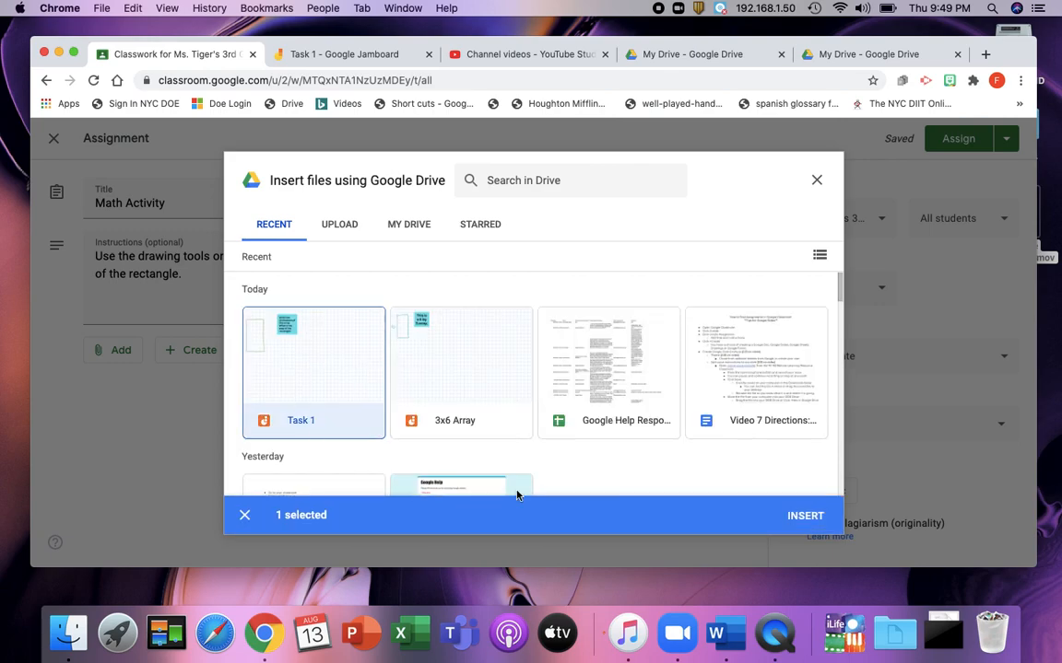
click(816, 522)
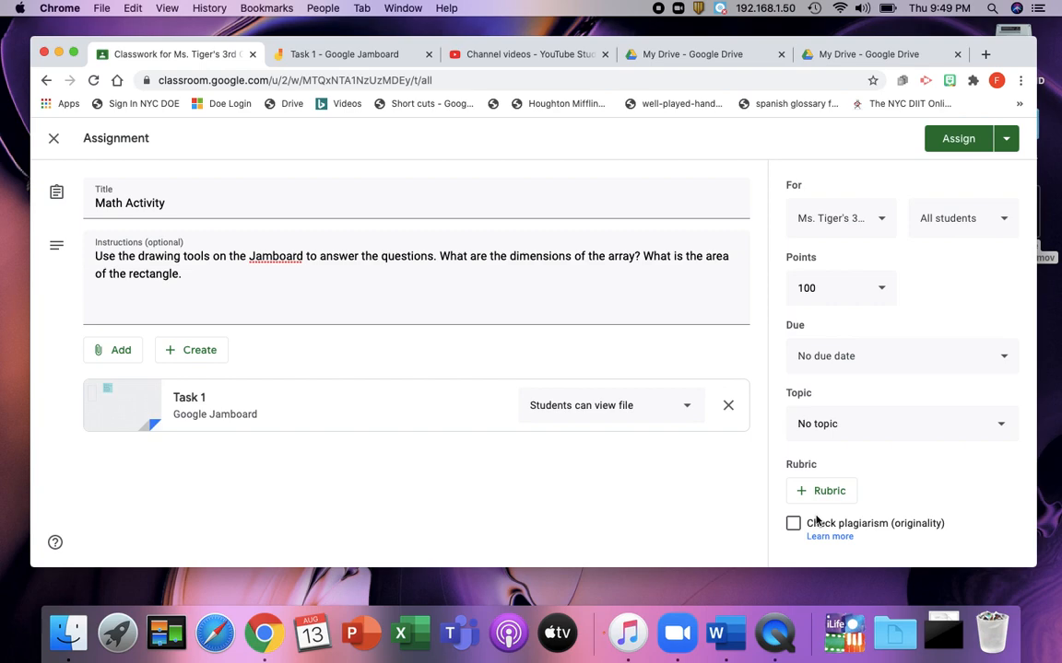
click(681, 405)
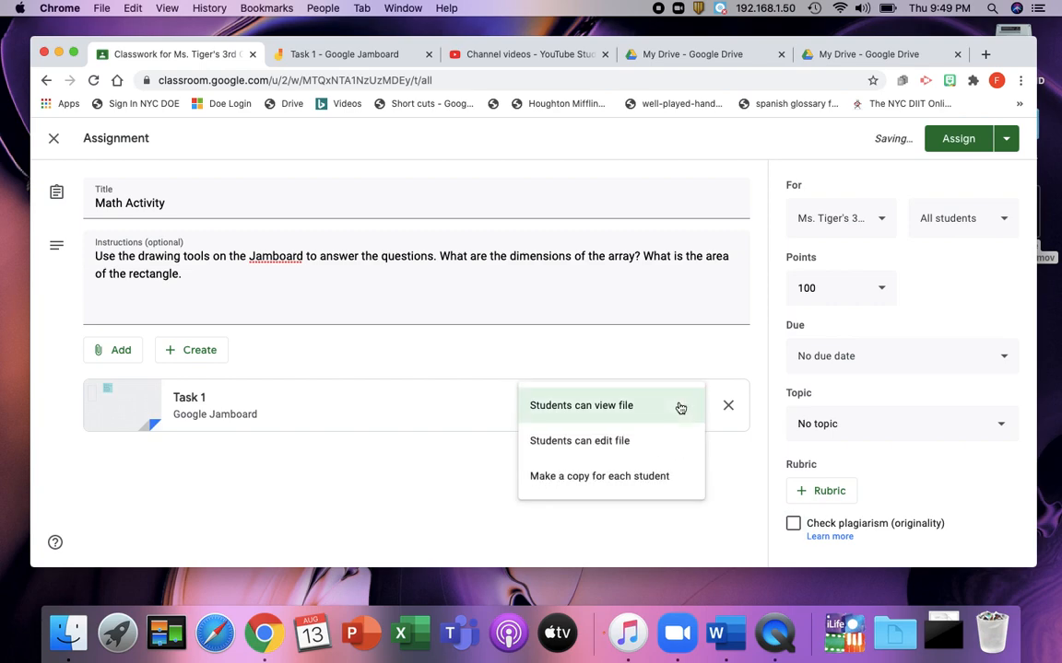
click(628, 479)
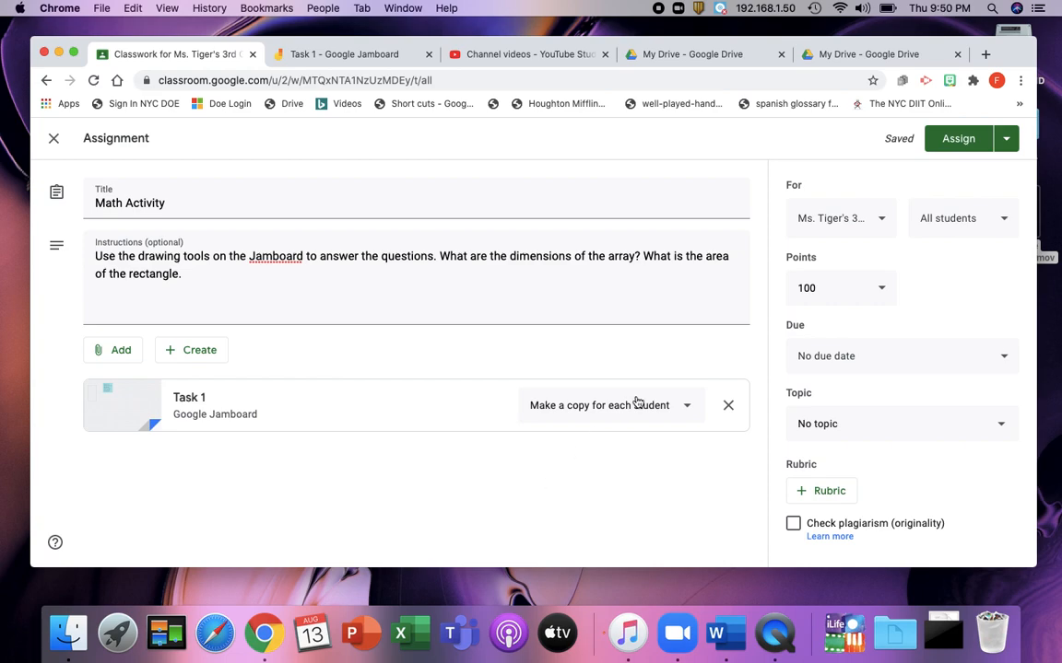
Step: Set the assignment's due date to Sep 14, 2020
click(918, 361)
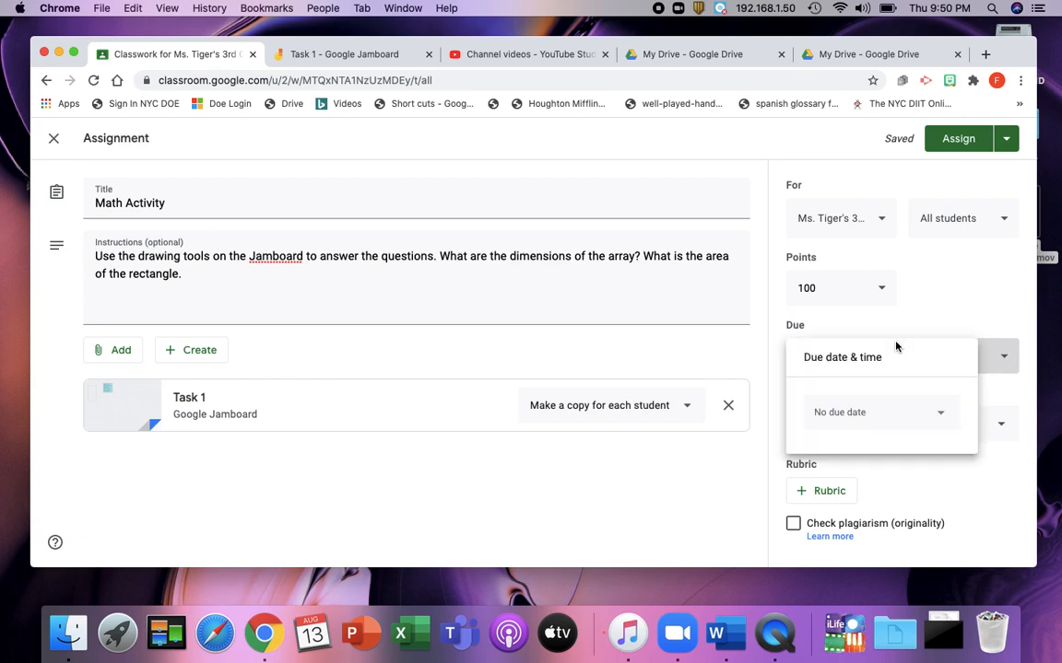
click(864, 417)
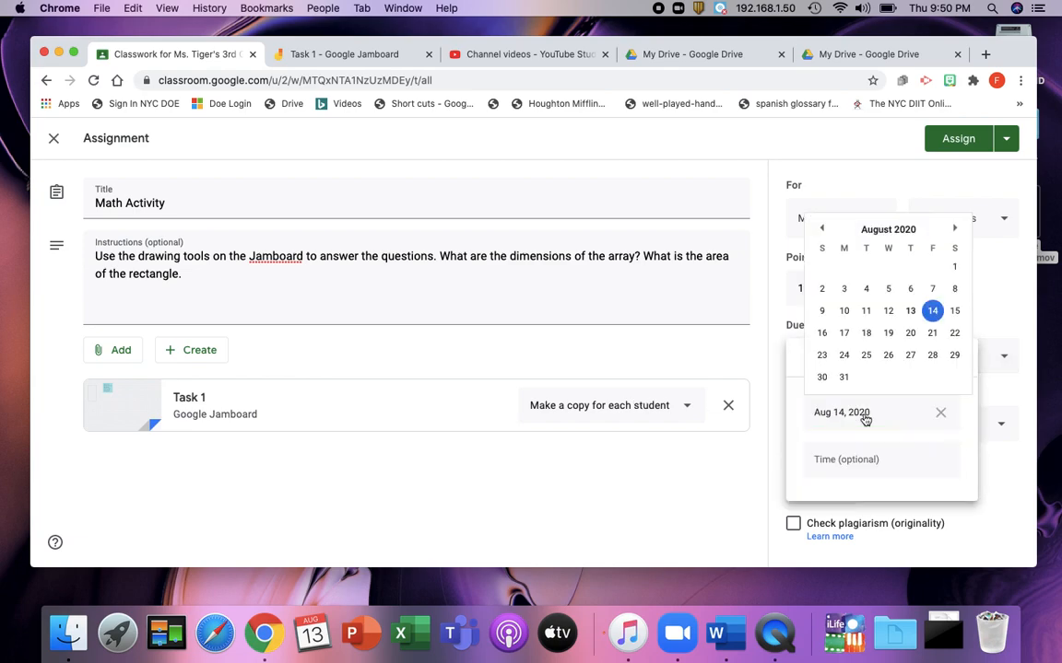
click(932, 310)
click(846, 417)
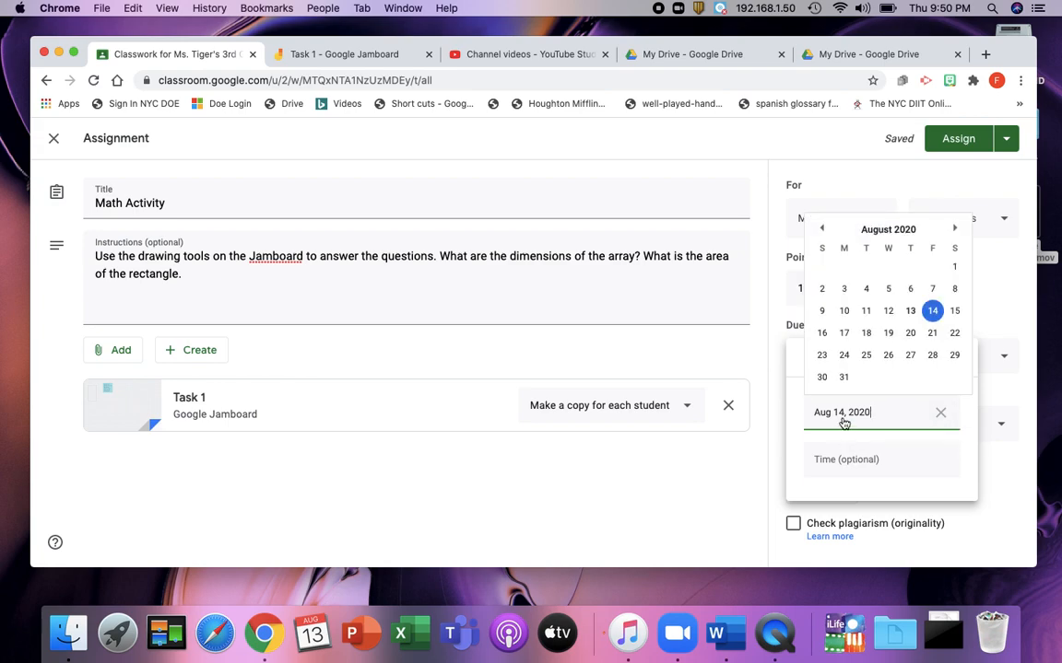
click(955, 230)
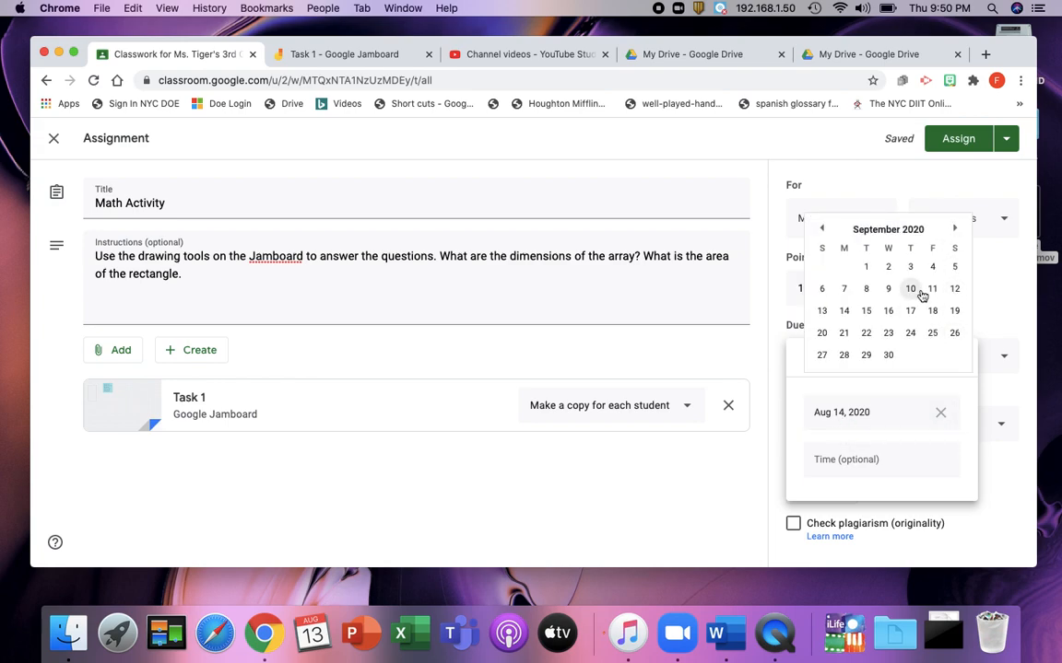
click(844, 311)
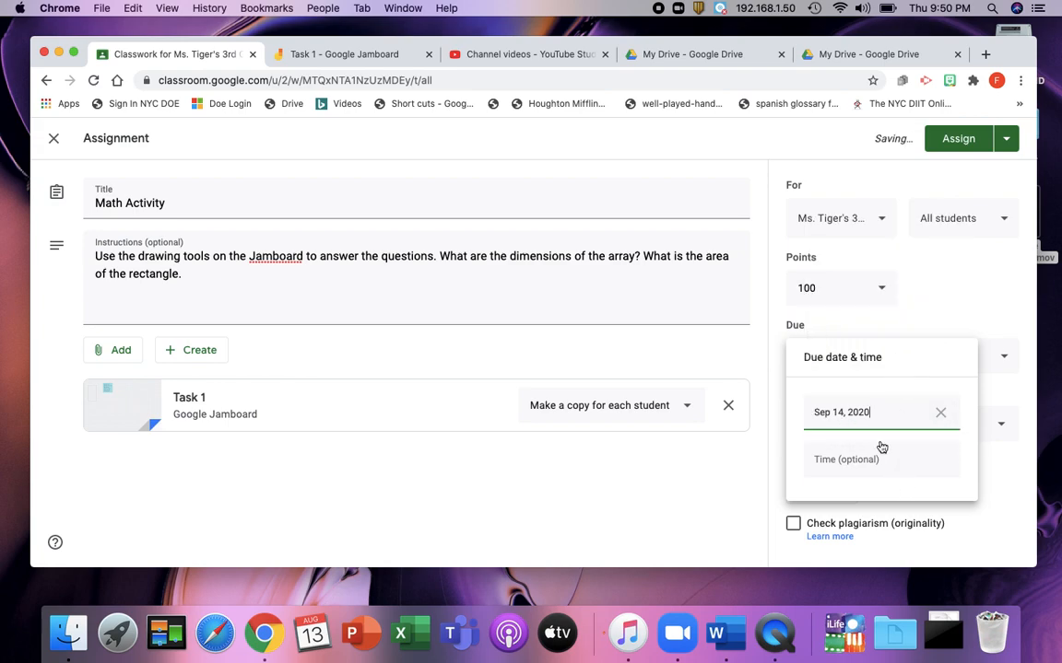
Step: Make the assignment ungraded, file it under the September 14, 2020 topic, and assign it
click(936, 307)
click(868, 290)
click(819, 323)
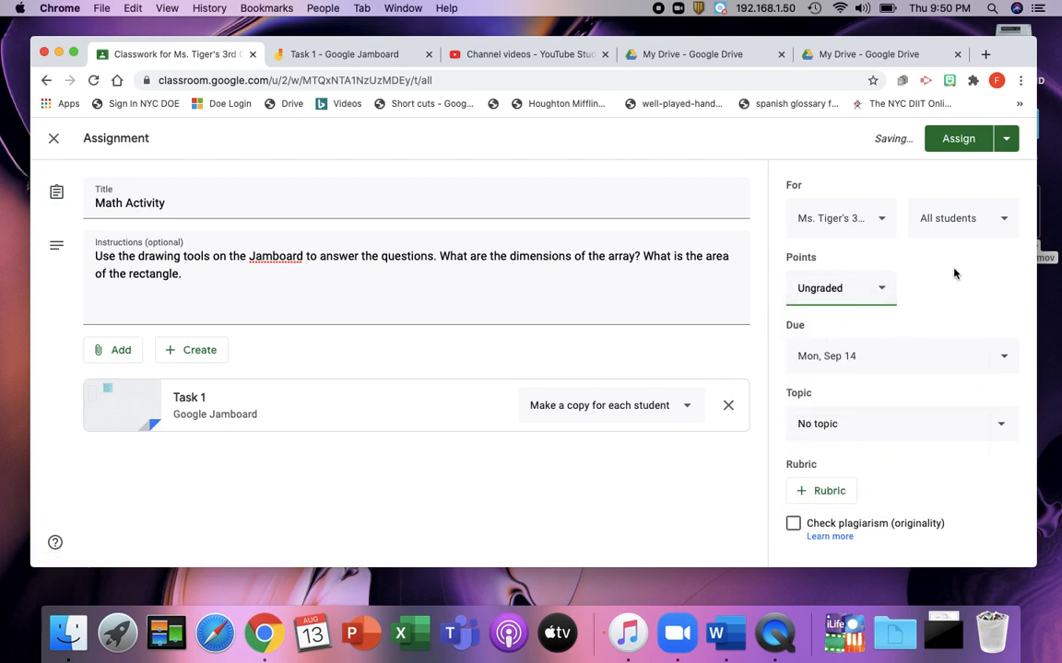
click(891, 431)
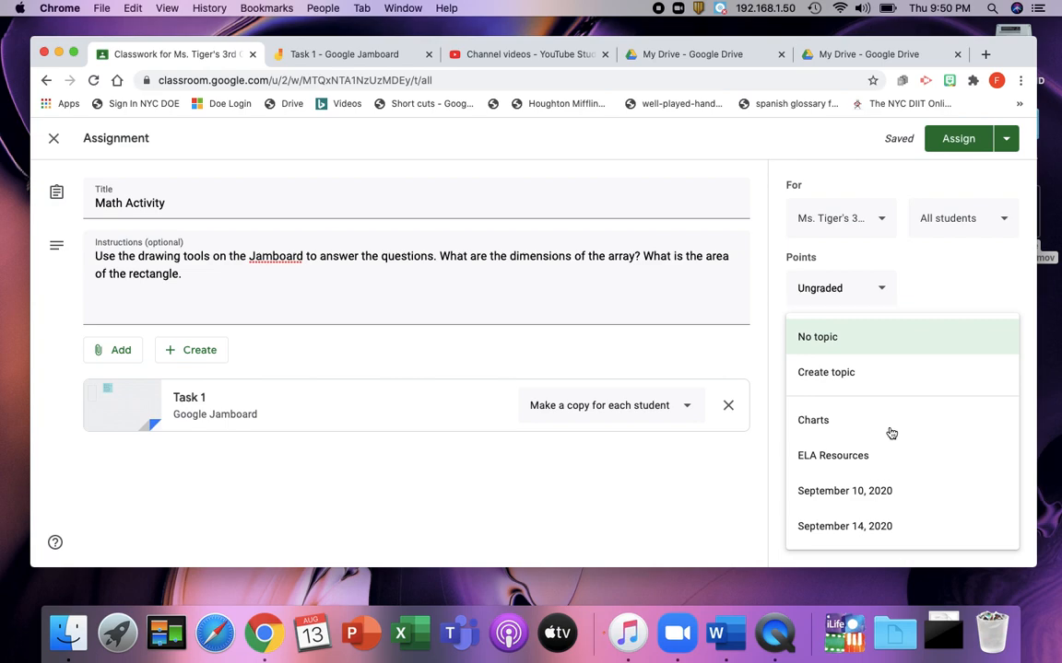
click(876, 526)
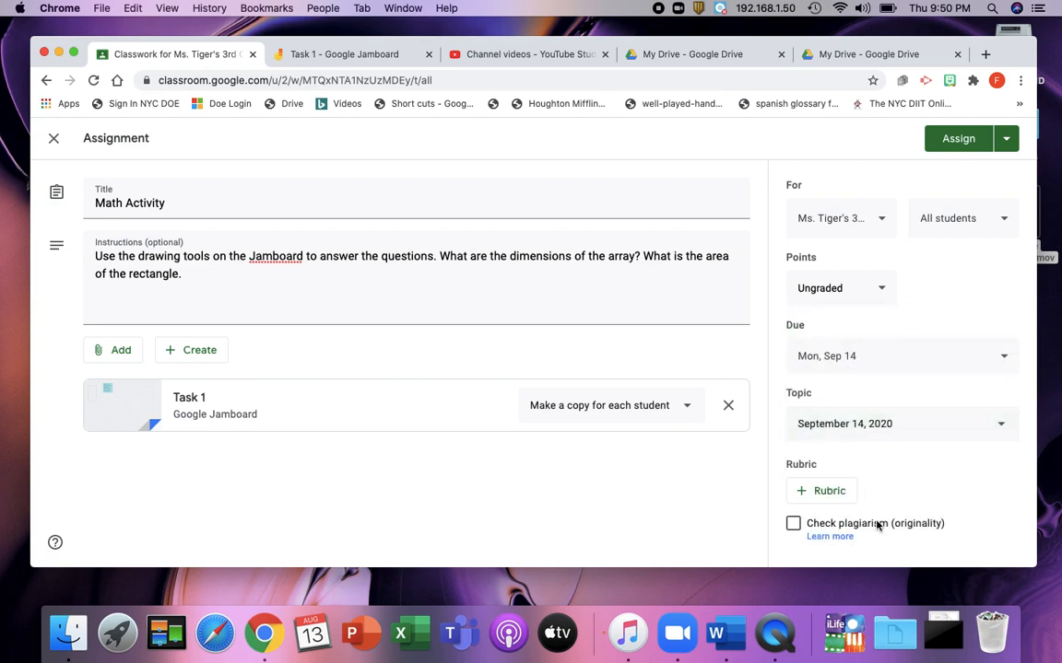
click(944, 141)
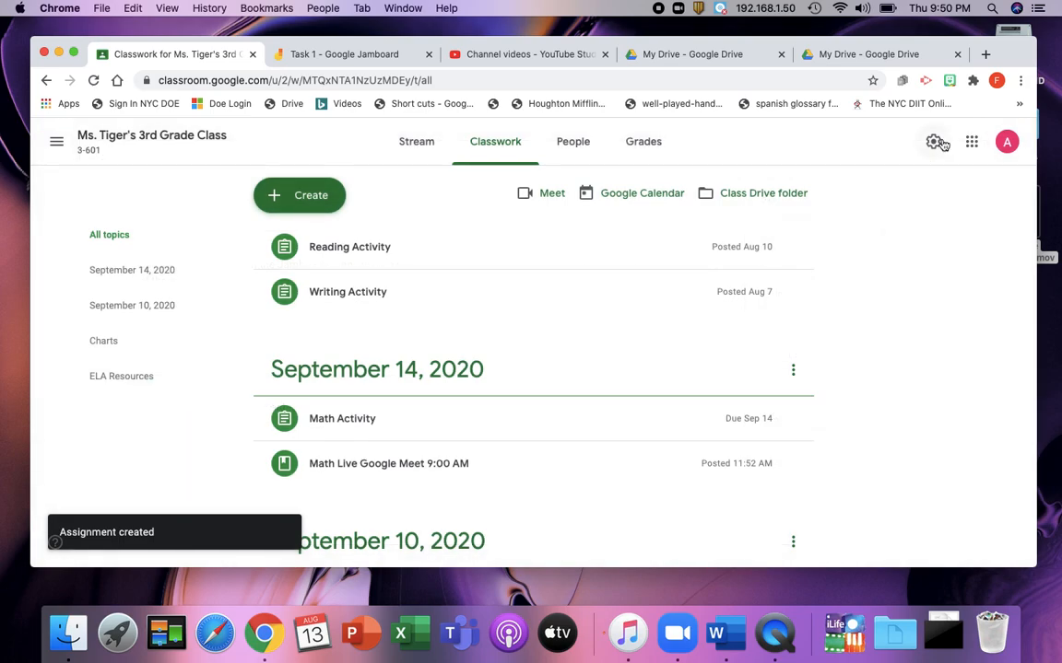
Step: Open the Task 1 jam from the posted Math Activity and zoom it to 100%
click(350, 420)
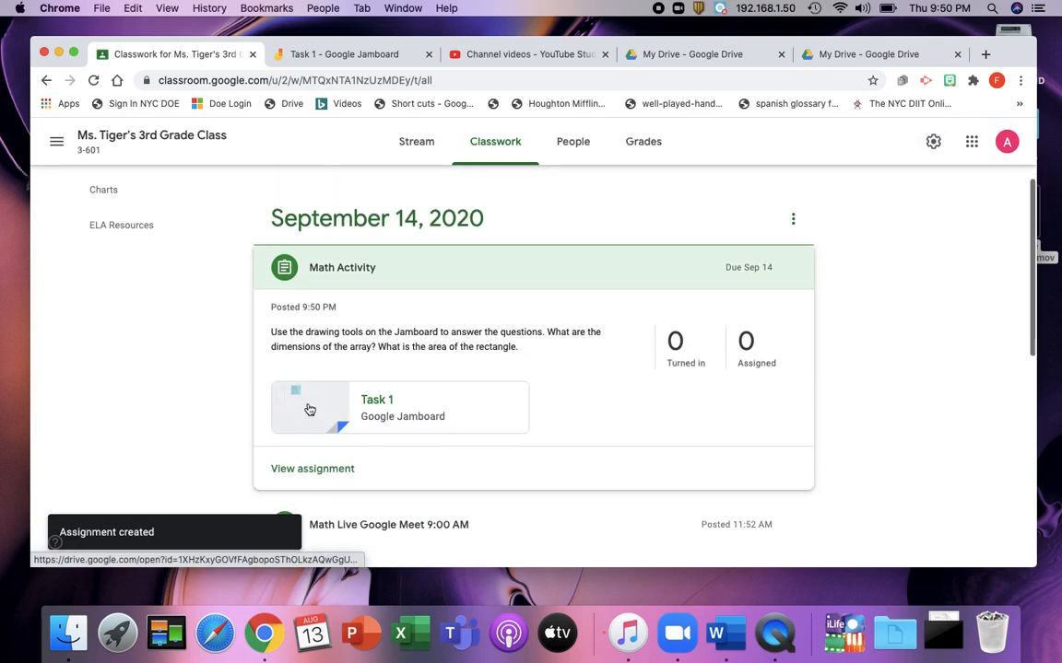
click(307, 408)
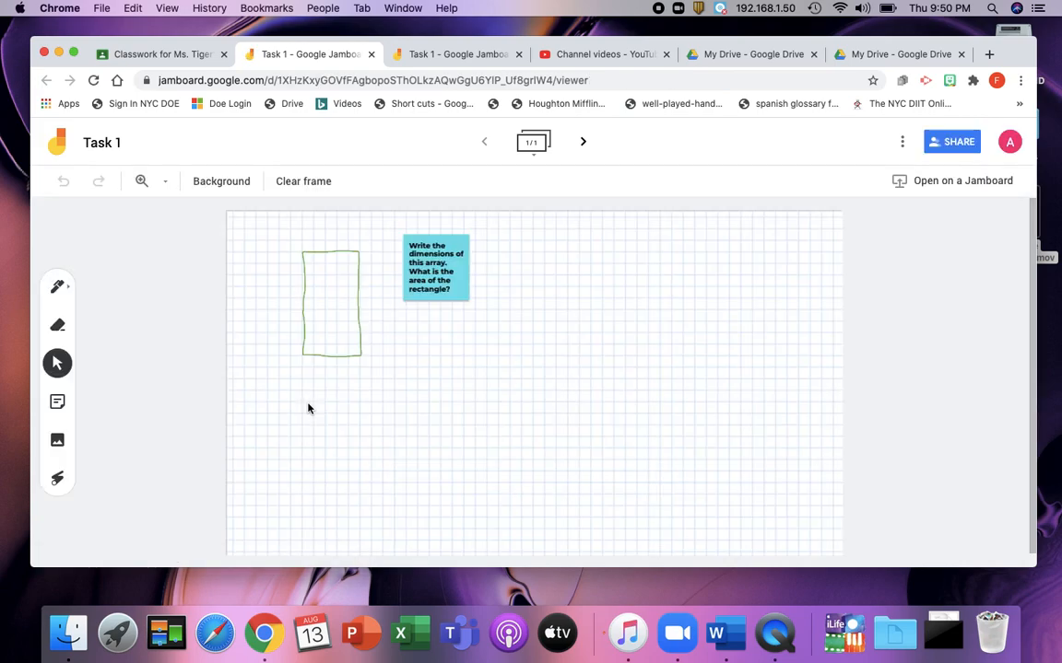
click(142, 184)
click(165, 183)
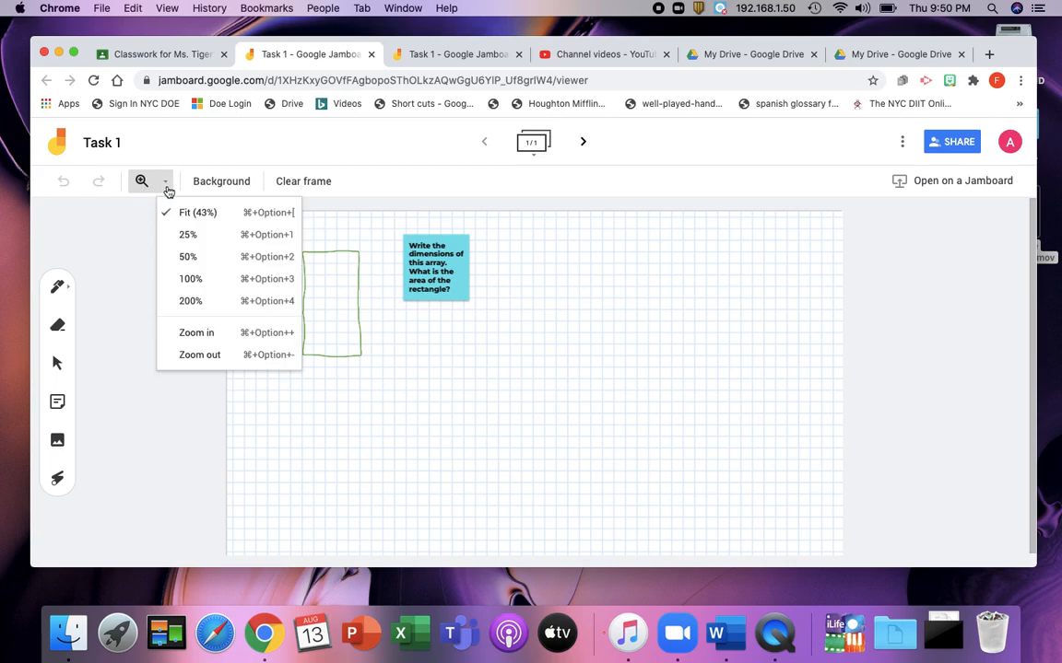
click(208, 277)
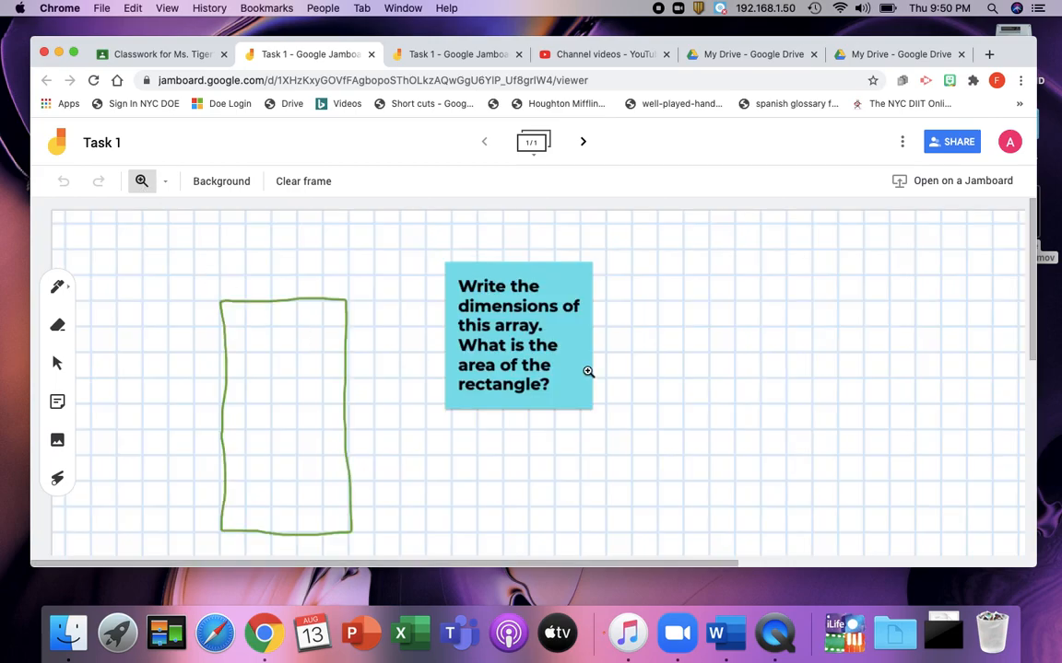